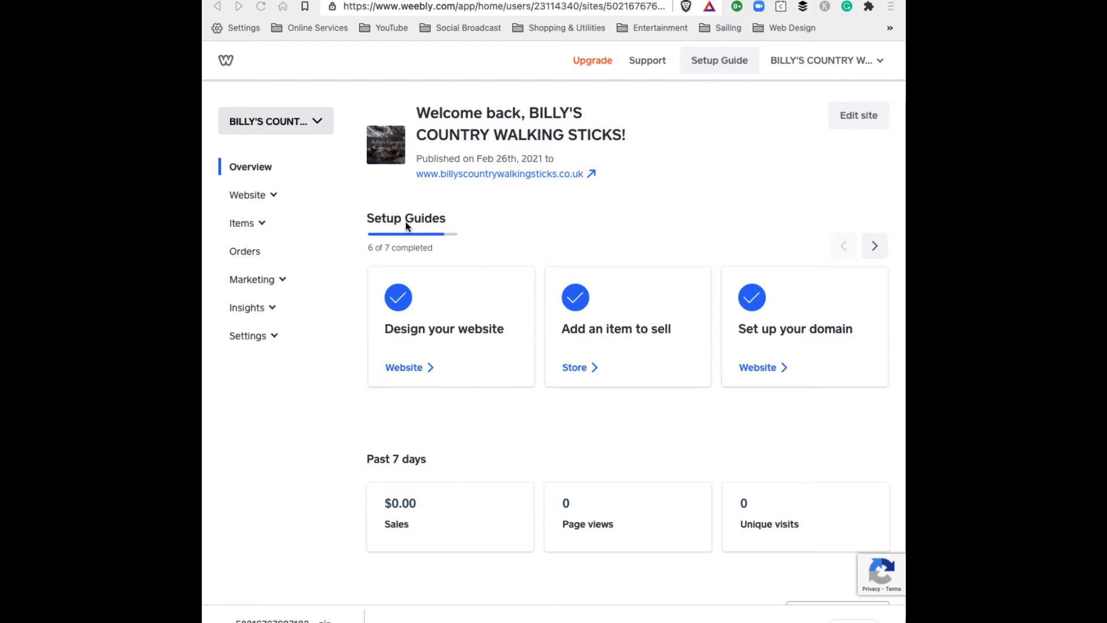
- Open the store's Item Library and set the list to show 50 items per page
left_click(242, 225)
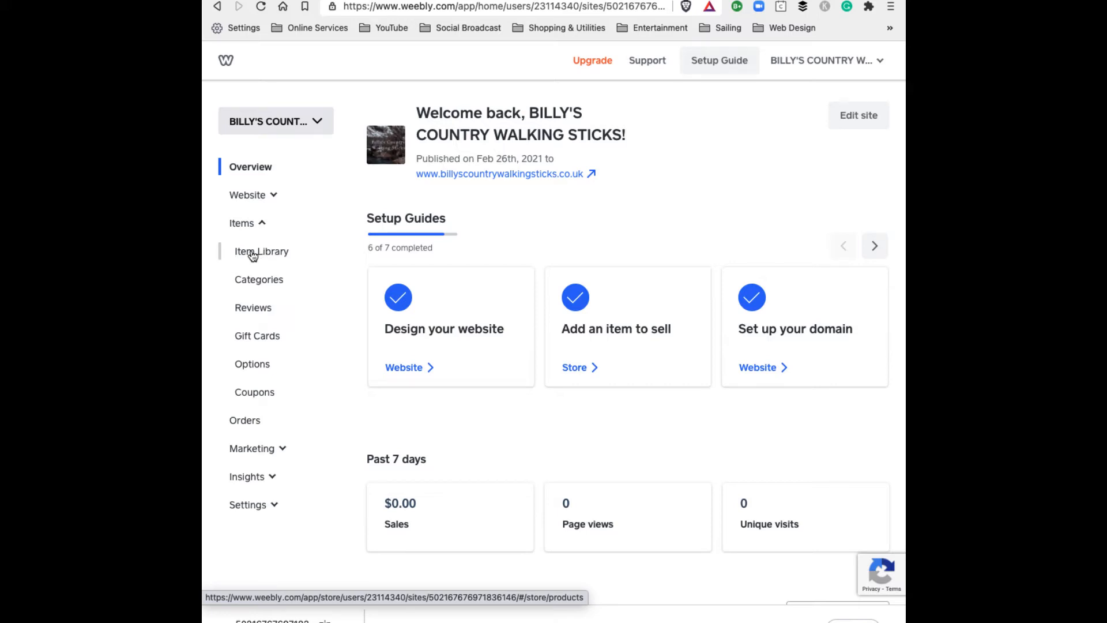
left_click(252, 254)
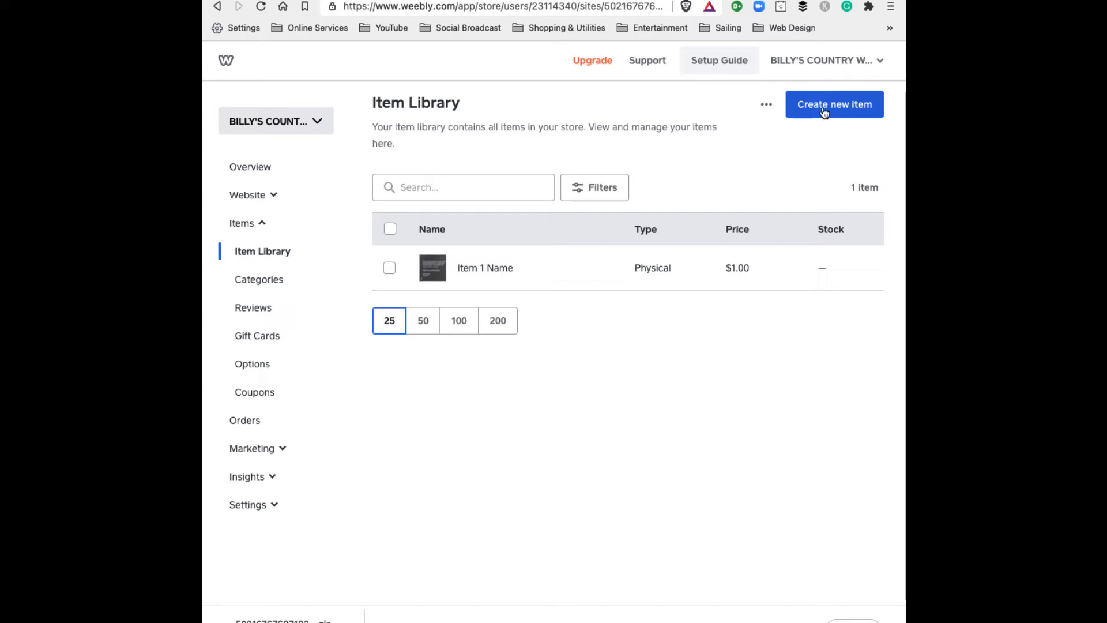
left_click(422, 324)
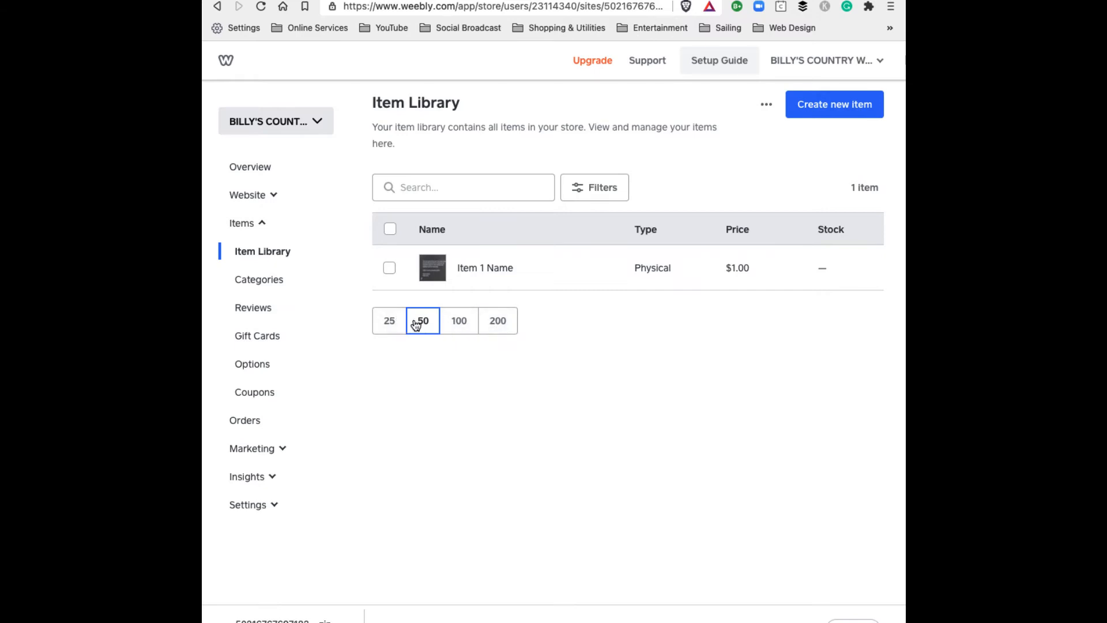
- Select Item 1 Name and examine the bulk edit actions available for it without applying any
left_click(389, 269)
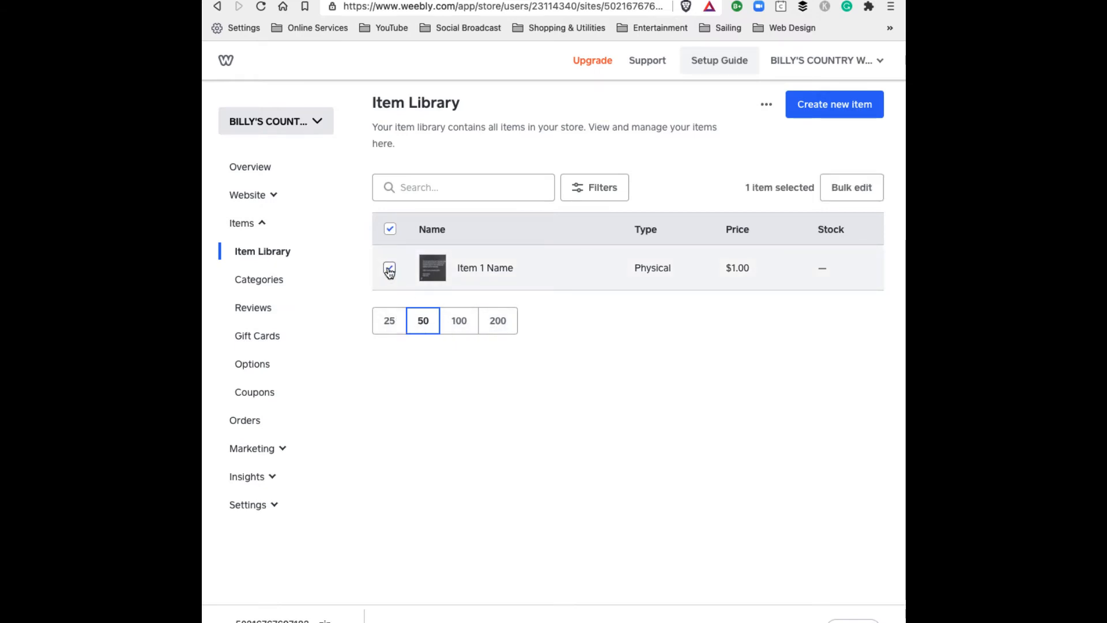
left_click(846, 192)
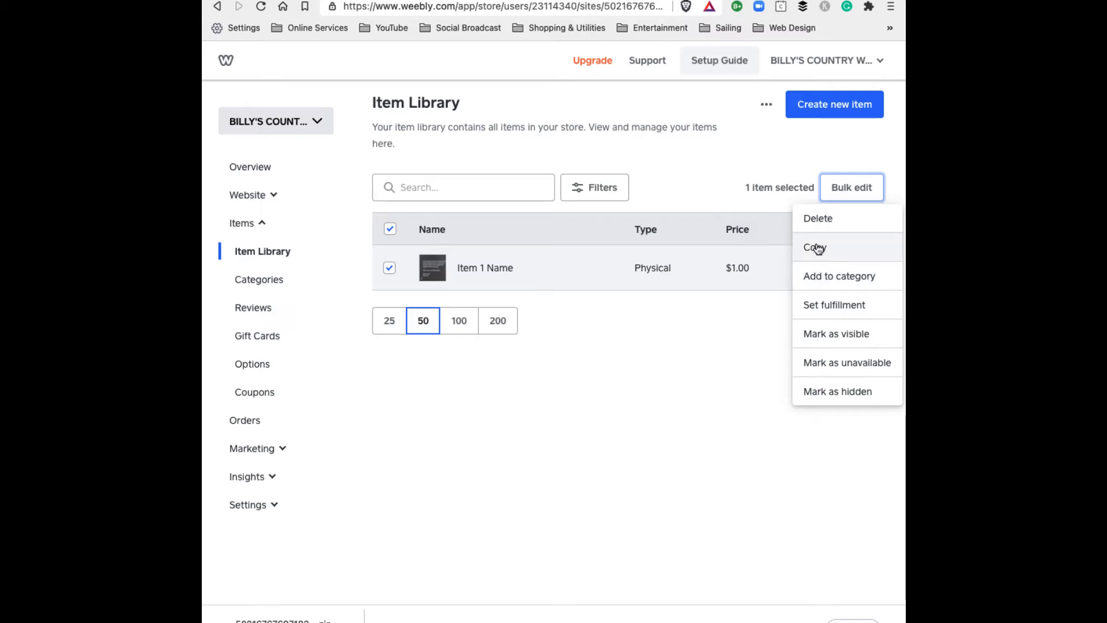
left_click(692, 175)
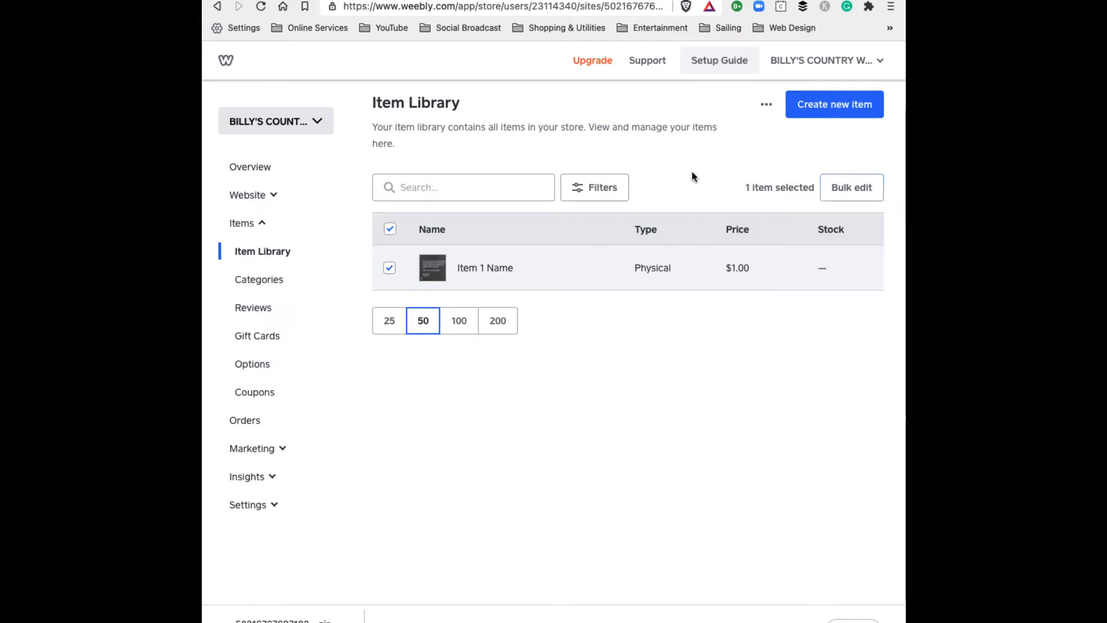
- Examine the item filters for visibility, stock quantity, fulfillment and item type, and close them without applying any
left_click(611, 196)
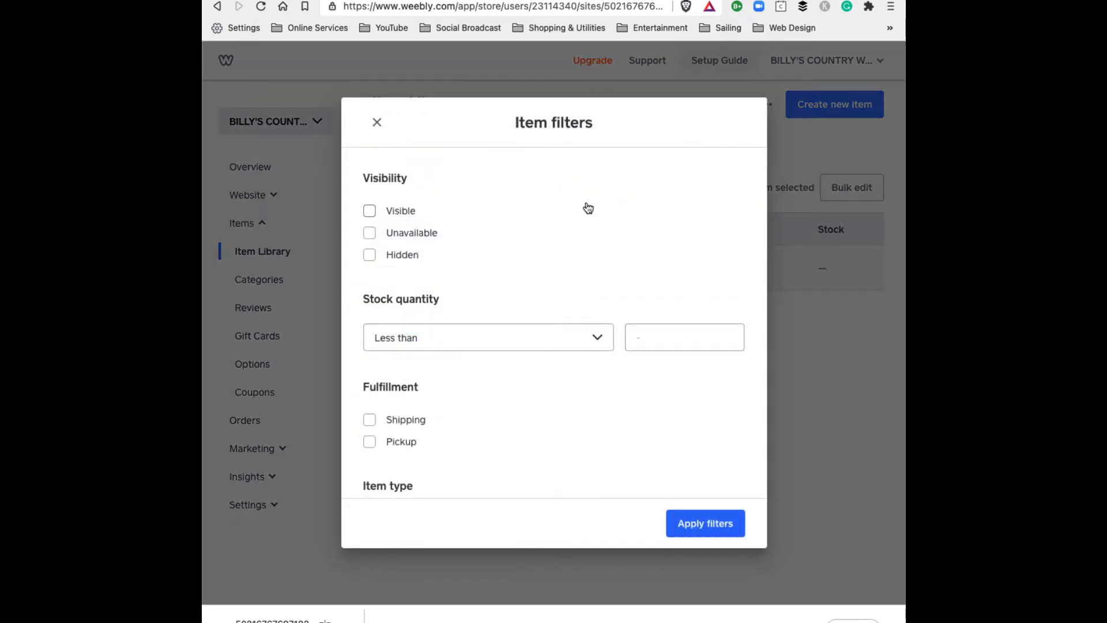
scroll(412, 254, "down", 2)
scroll(410, 250, "up", 1)
scroll(438, 267, "down", 3)
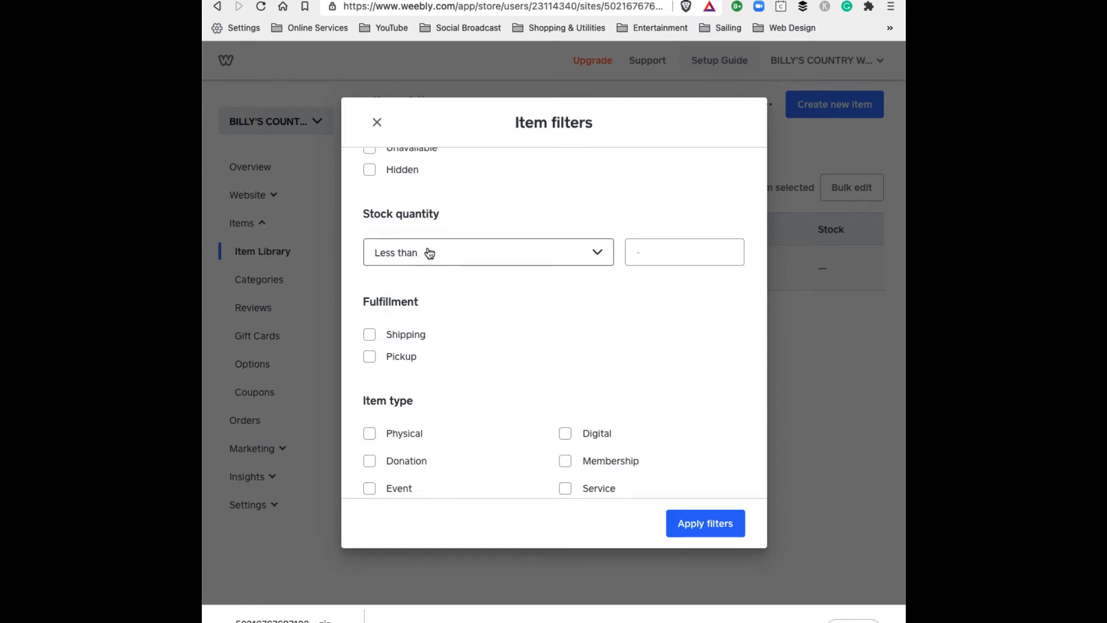
scroll(413, 317, "down", 2)
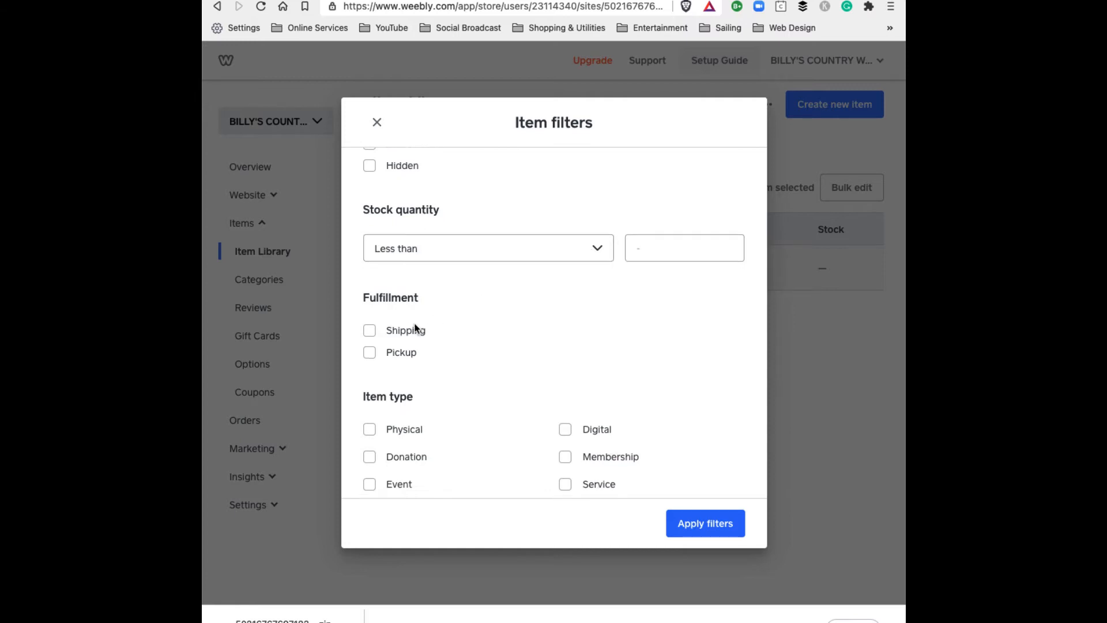
scroll(460, 334, "down", 1)
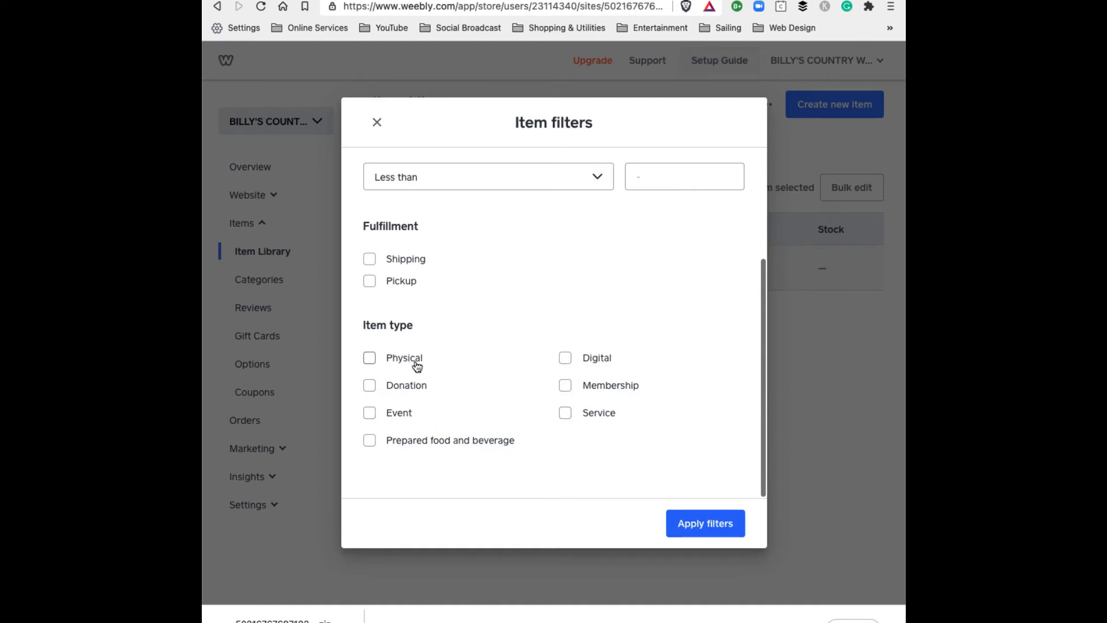
left_click(378, 122)
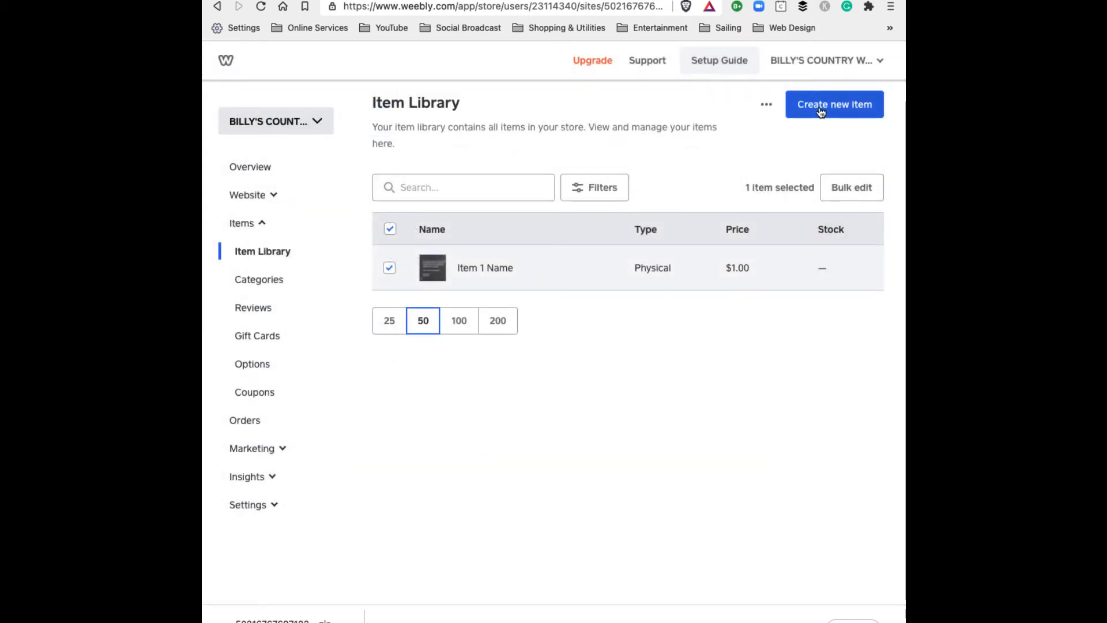
- Open Item 1 Name for editing and look over its item information
left_click(455, 271)
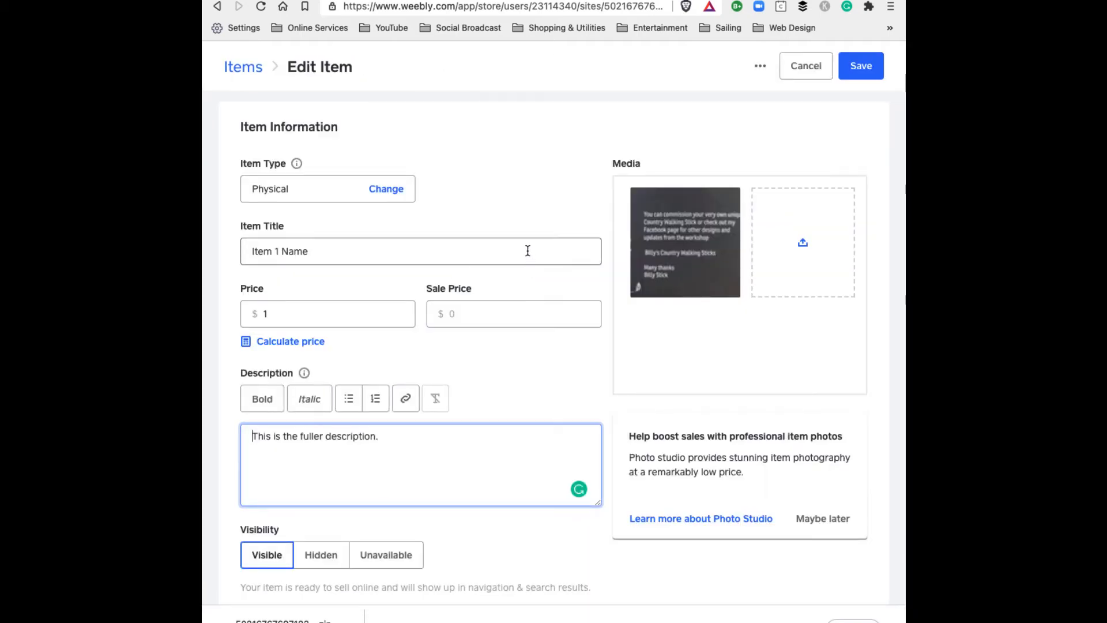
scroll(493, 209, "down", 1)
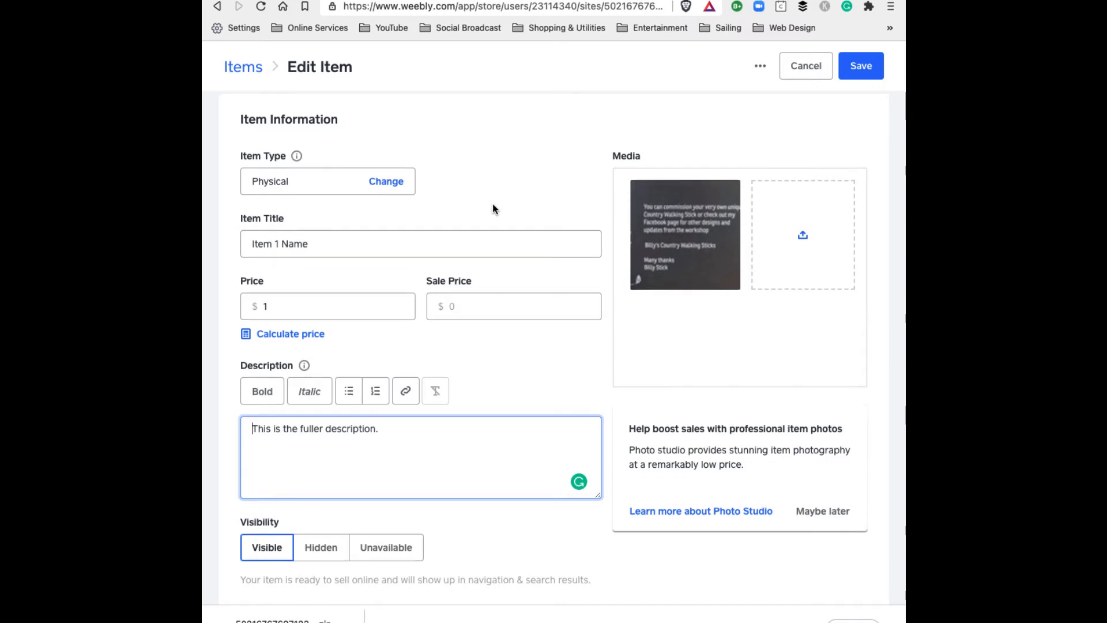
scroll(493, 208, "up", 1)
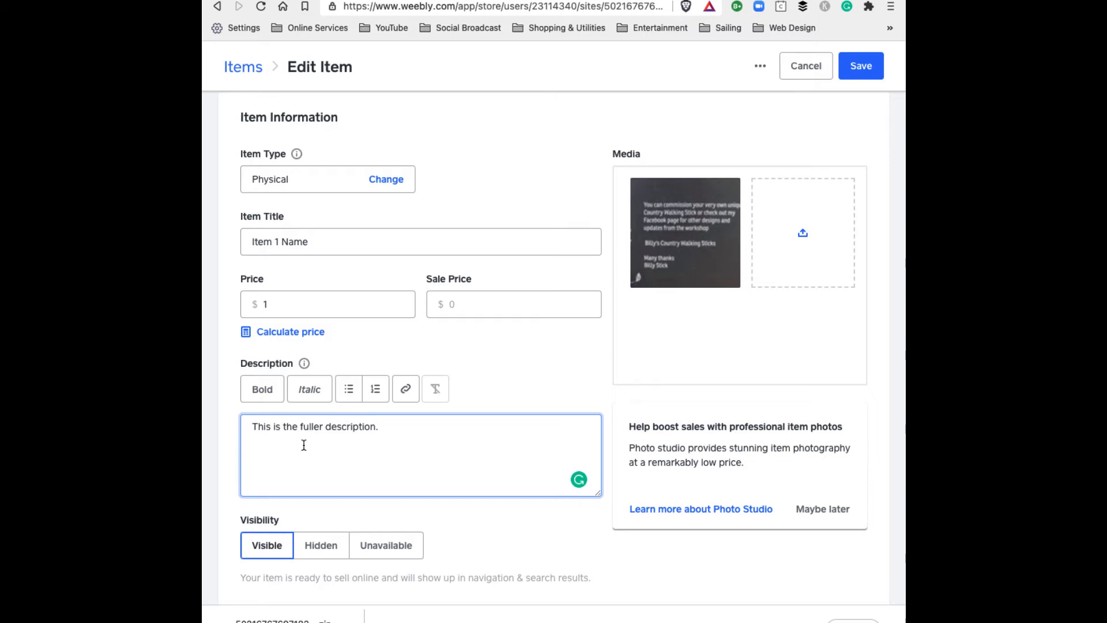
- Try bold, numbered list and bulleted list formatting on the item description, and return it to plain text
left_click_drag(252, 427, 278, 427)
left_click(262, 392)
left_click(282, 455)
left_click_drag(248, 428, 265, 426)
left_click(265, 395)
left_click(376, 395)
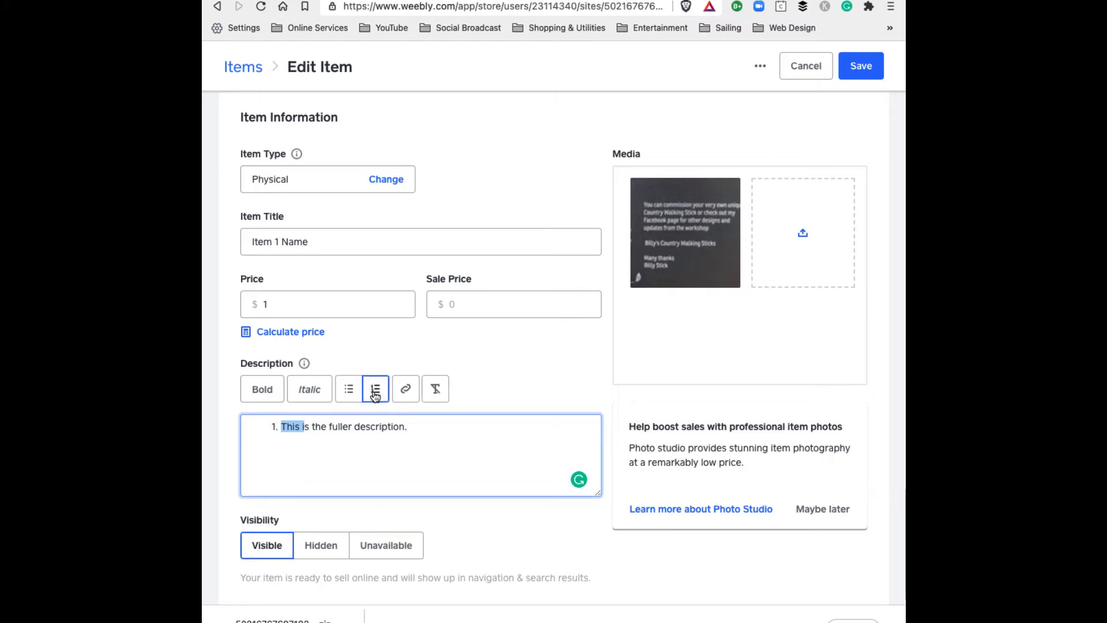
left_click(348, 397)
left_click(282, 426)
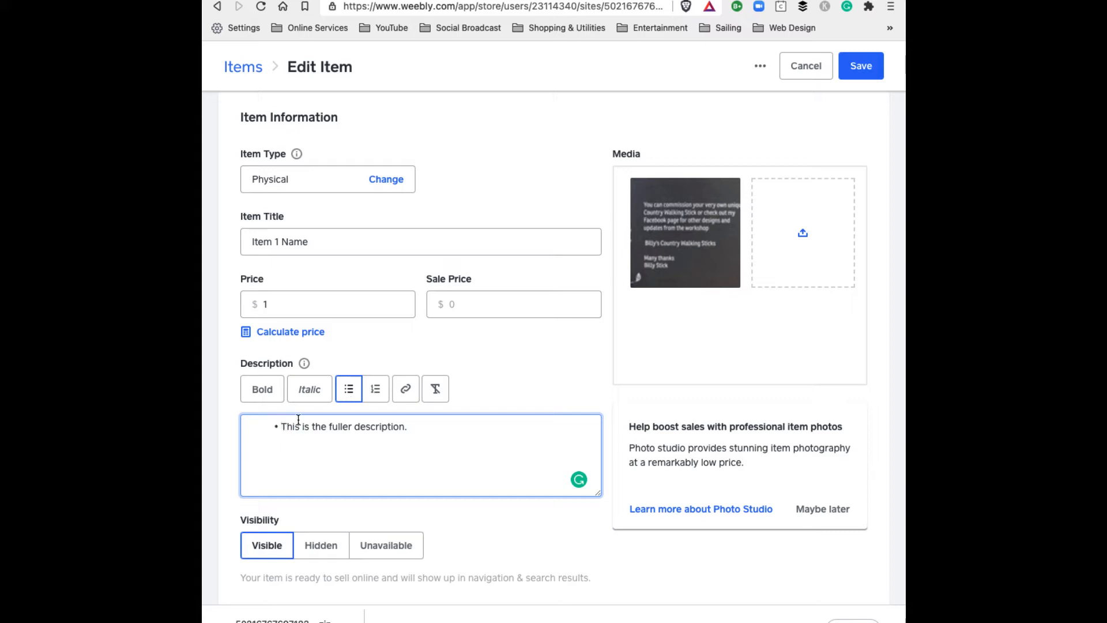
key("BackSpace")
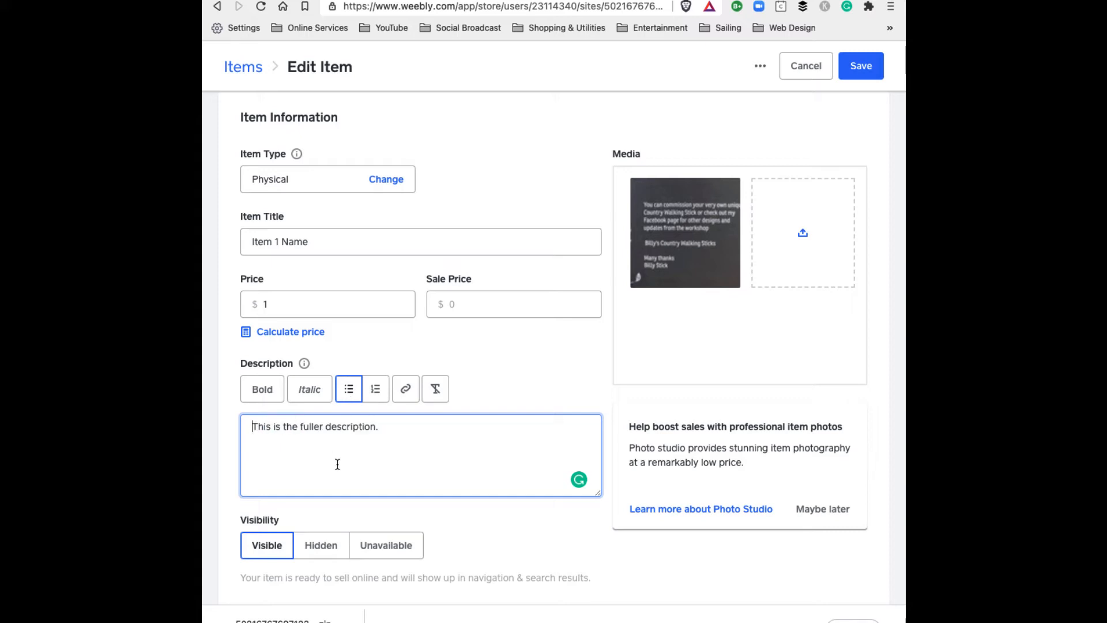
- Examine the link types offered for the word "description" in the item description, and cancel the link
left_click_drag(325, 427, 391, 434)
left_click(405, 389)
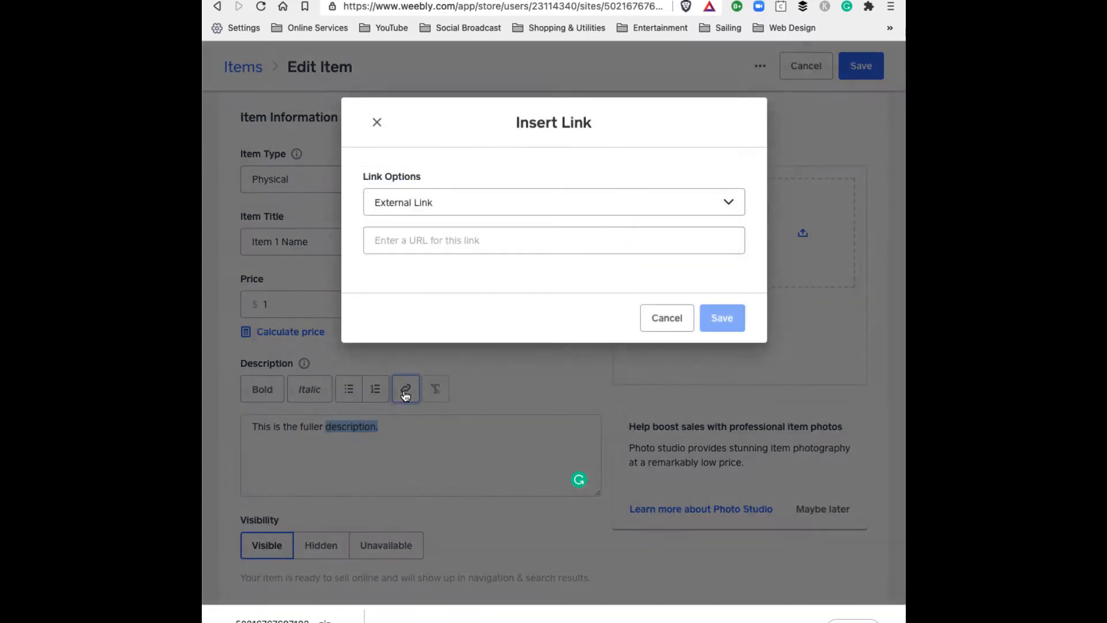
left_click(448, 215)
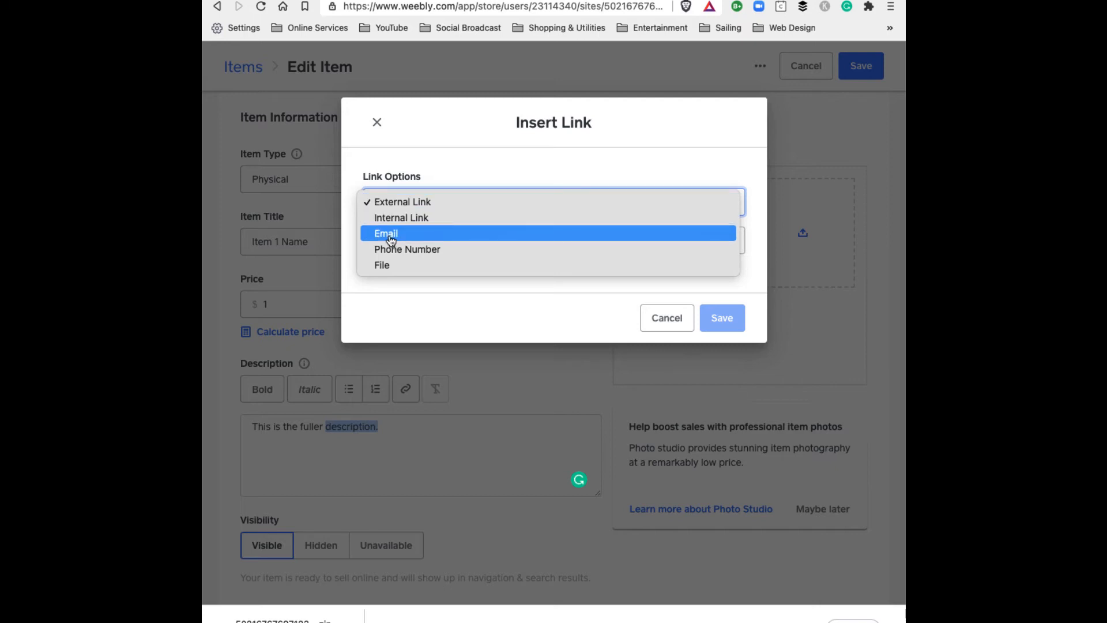
left_click(674, 326)
left_click(663, 322)
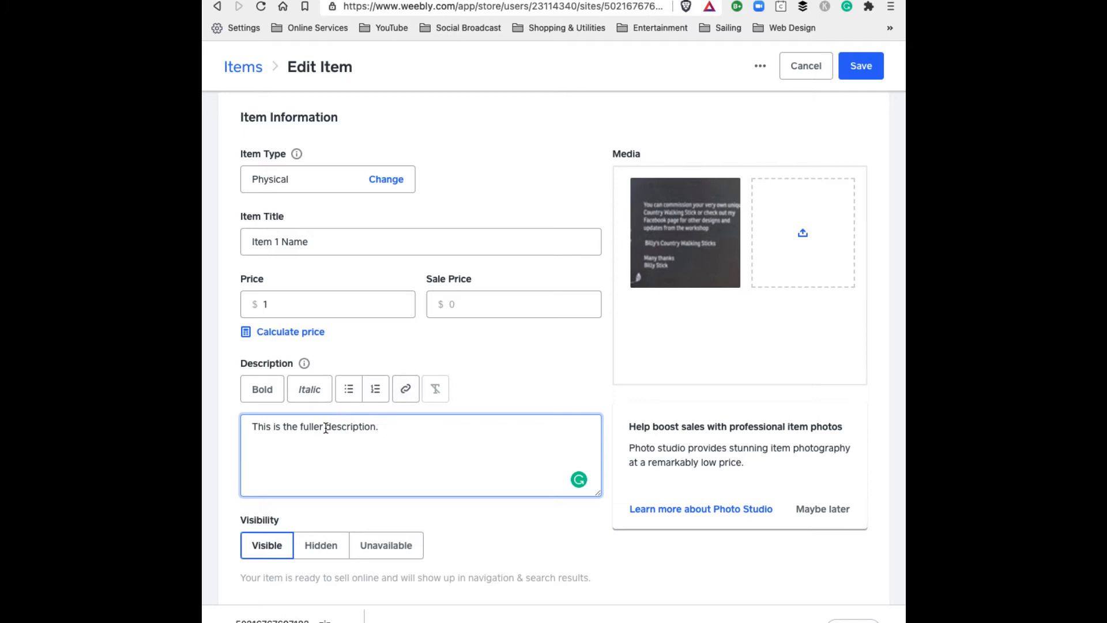
- Try an Email link on the word "description" in the item description, and cancel without entering an address
left_click_drag(326, 427, 394, 428)
left_click(405, 397)
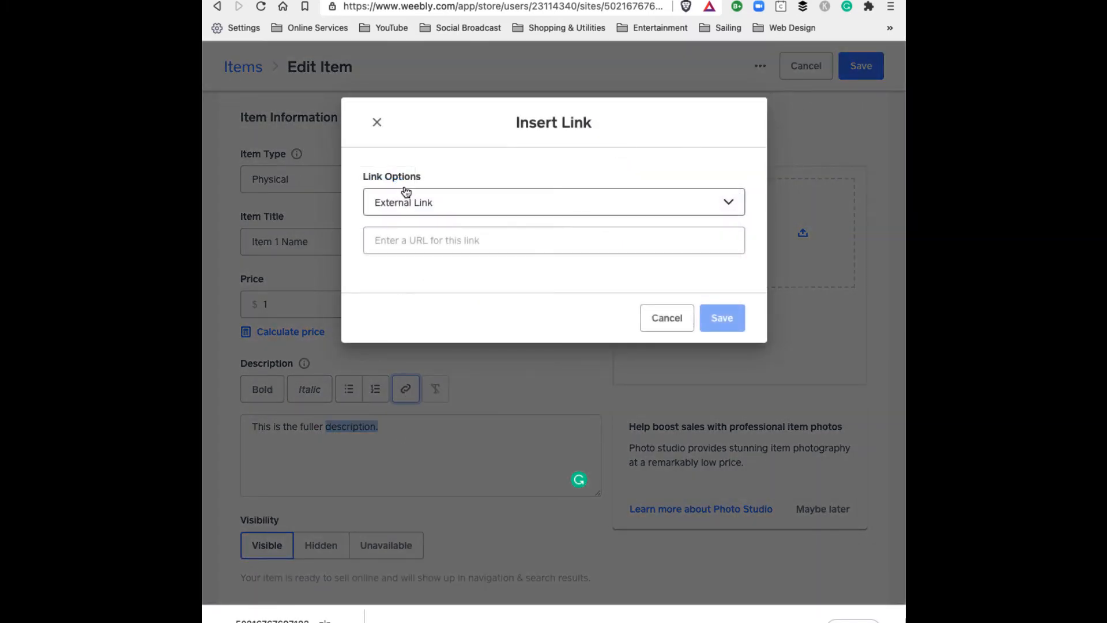
left_click(402, 200)
left_click(398, 255)
key("Down")
left_click(381, 238)
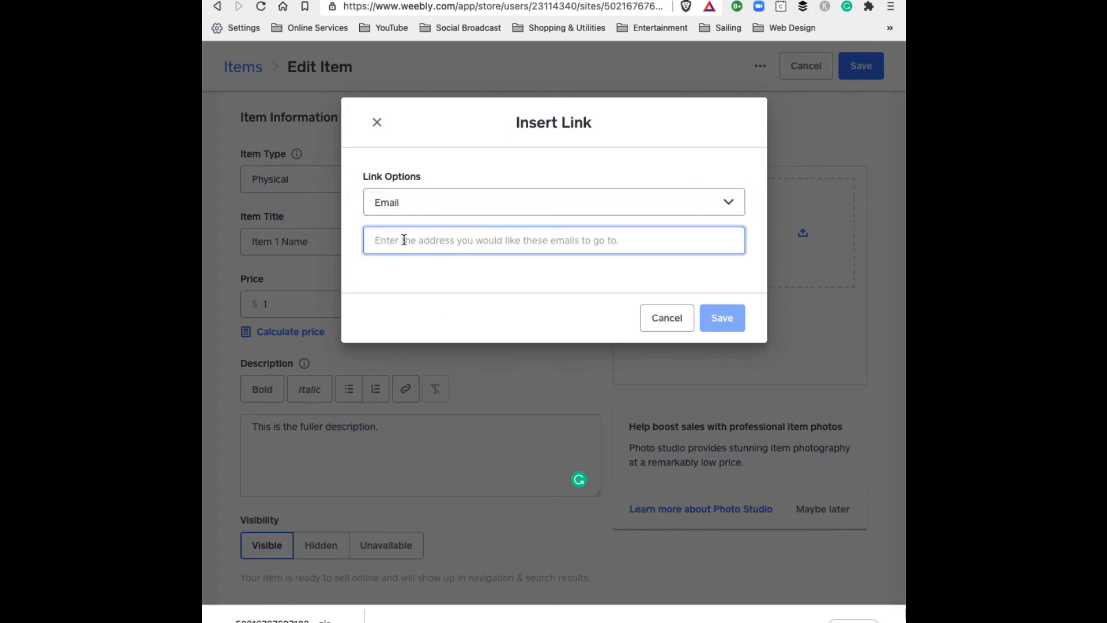
left_click(656, 323)
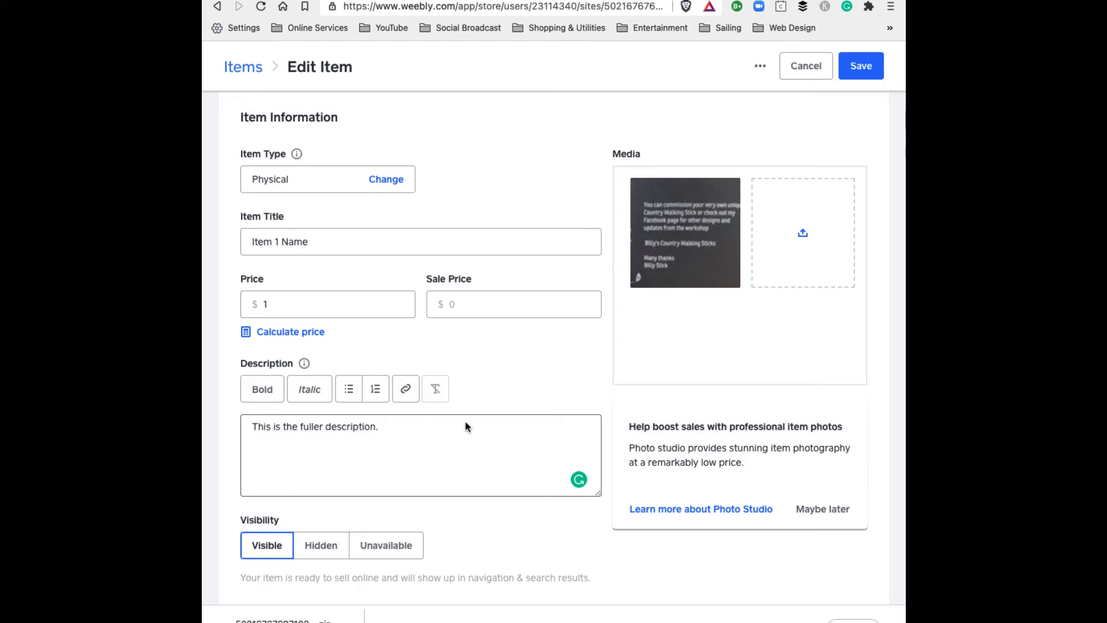
left_click(778, 236)
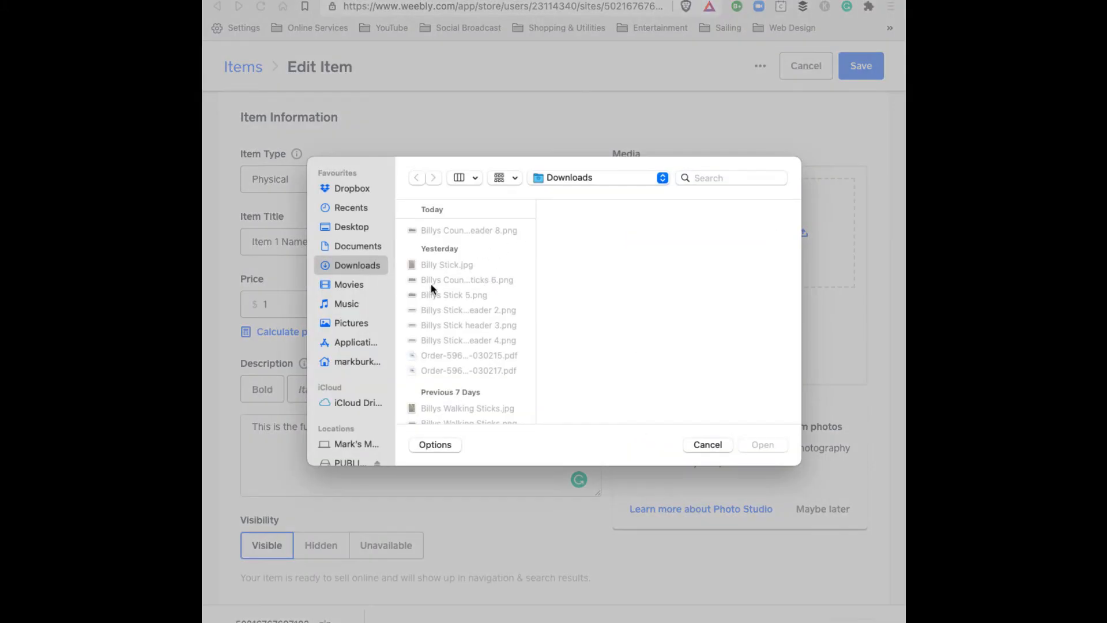
left_click(721, 446)
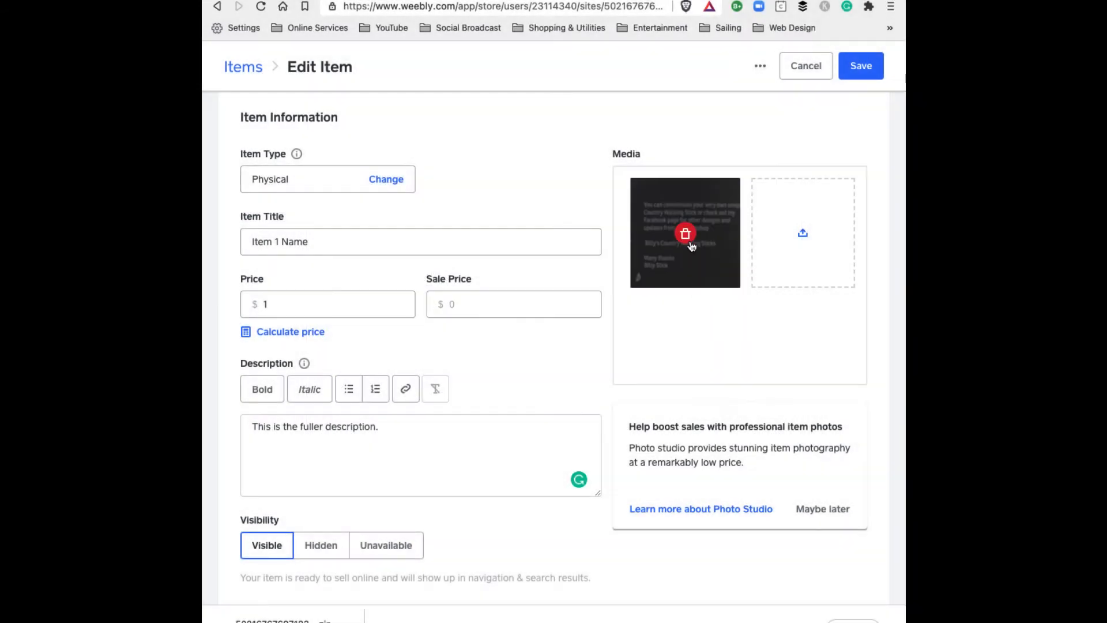
mouse_move(687, 232)
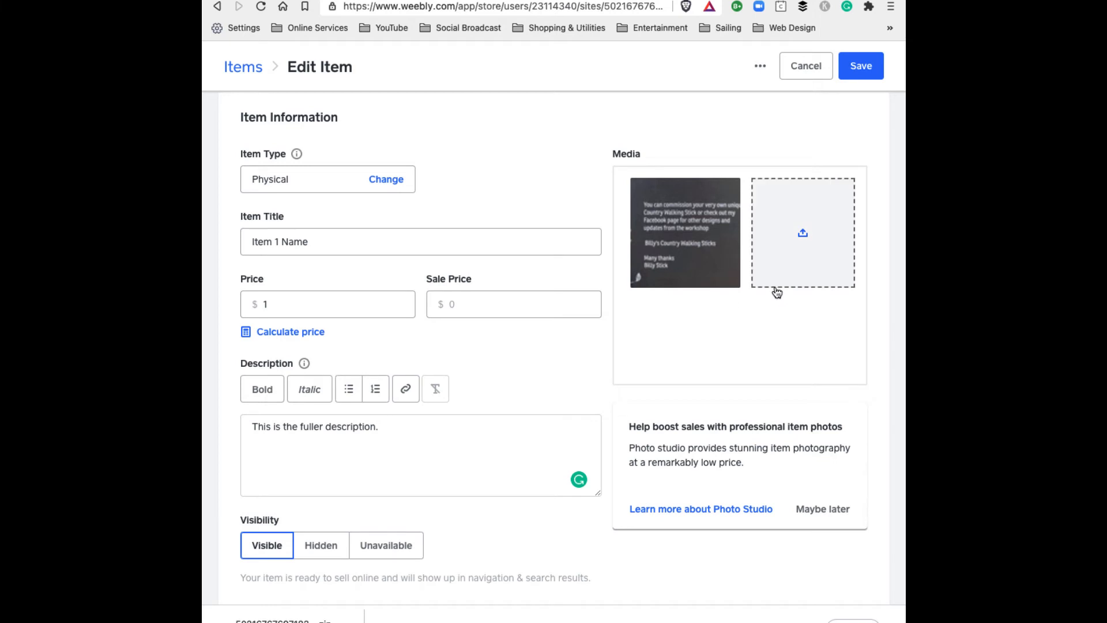
- Upload HOLDING PHOTO.png from the Downloads folder as an additional image for the item
left_click(803, 239)
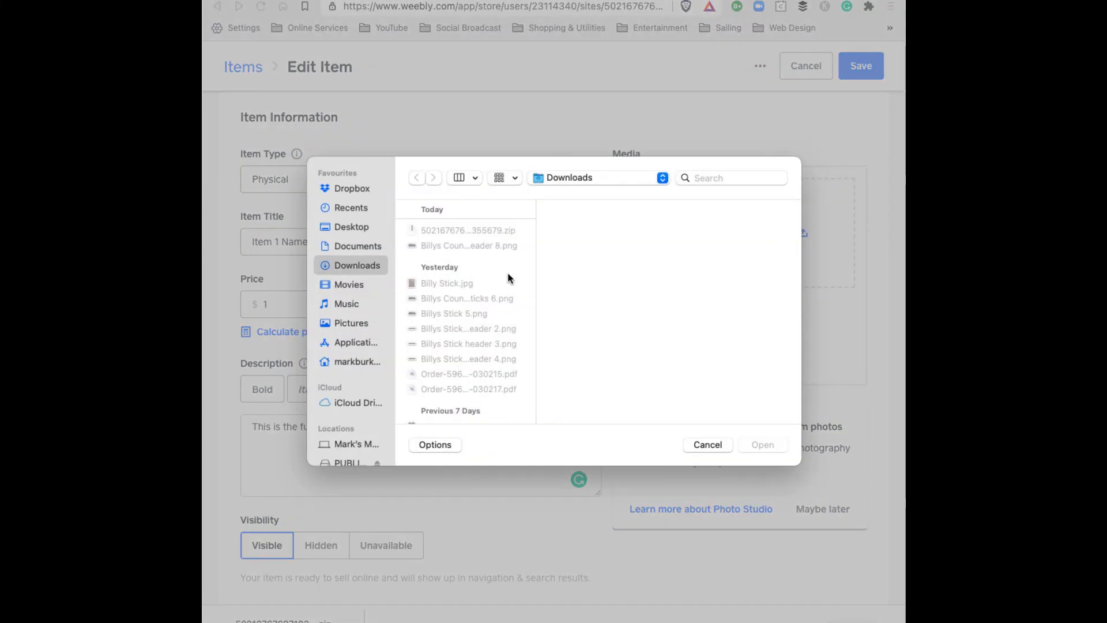
left_click(482, 248)
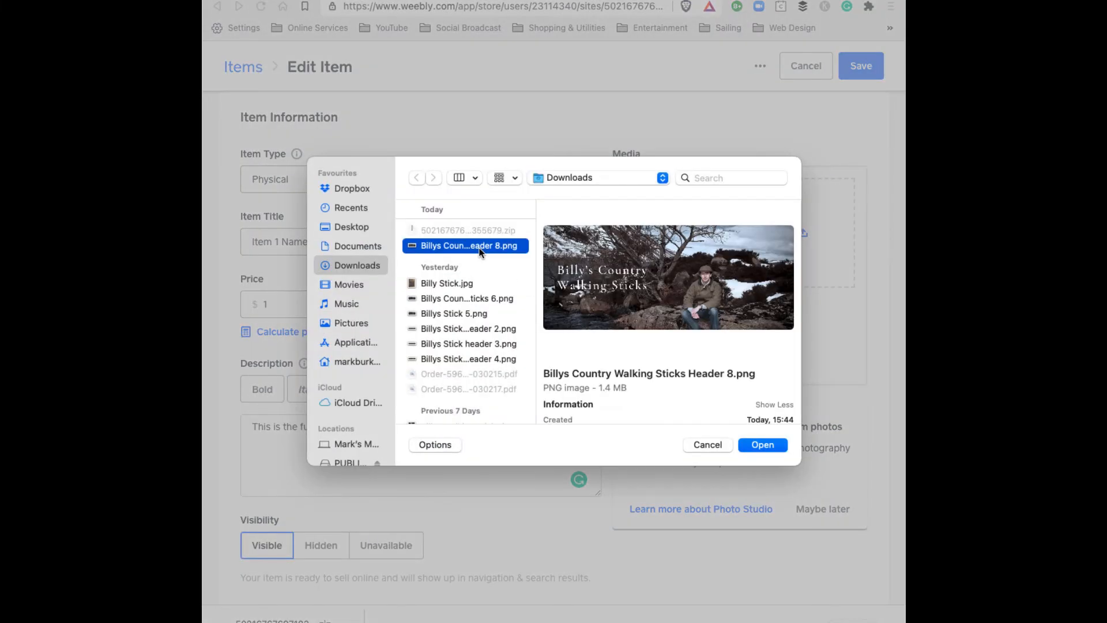
left_click(435, 283)
left_click(435, 300)
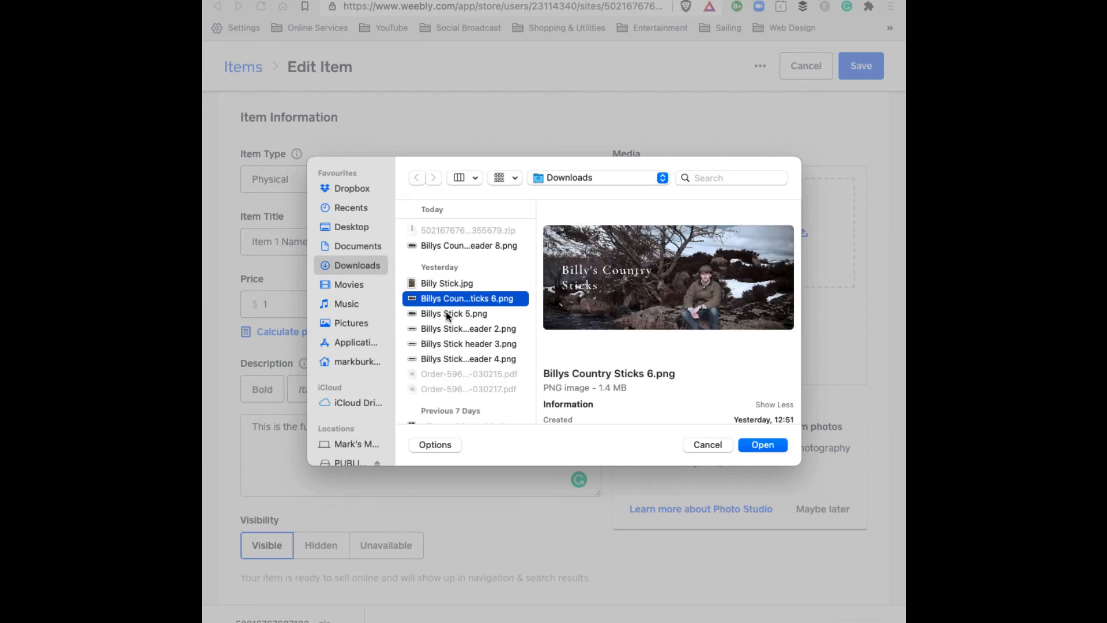
left_click(449, 314)
scroll(468, 358, "down", 5)
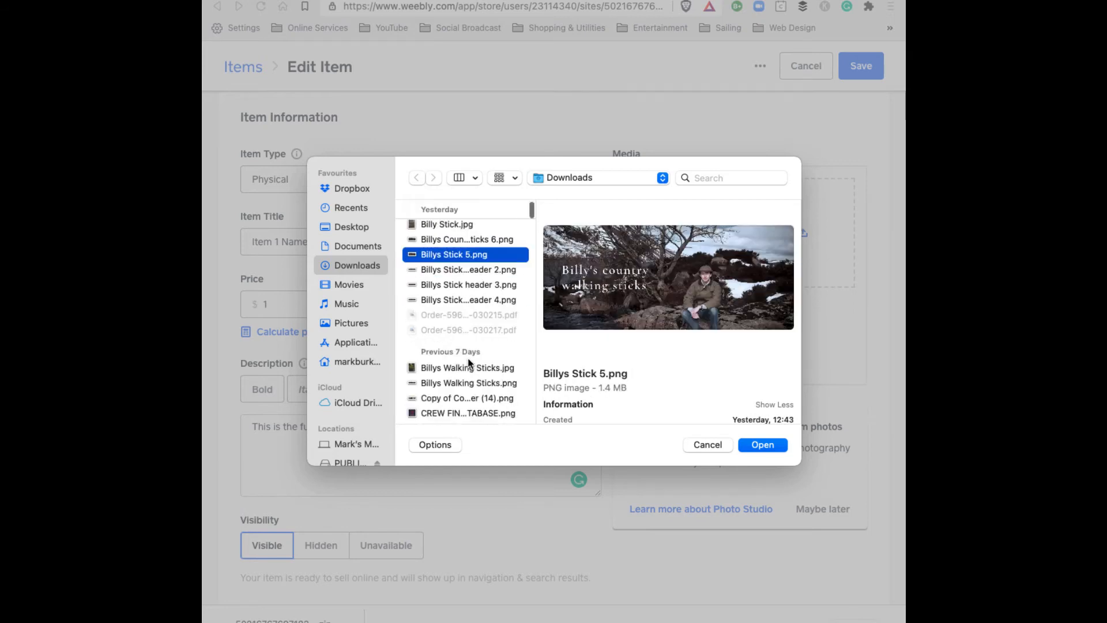
scroll(456, 330, "down", 3)
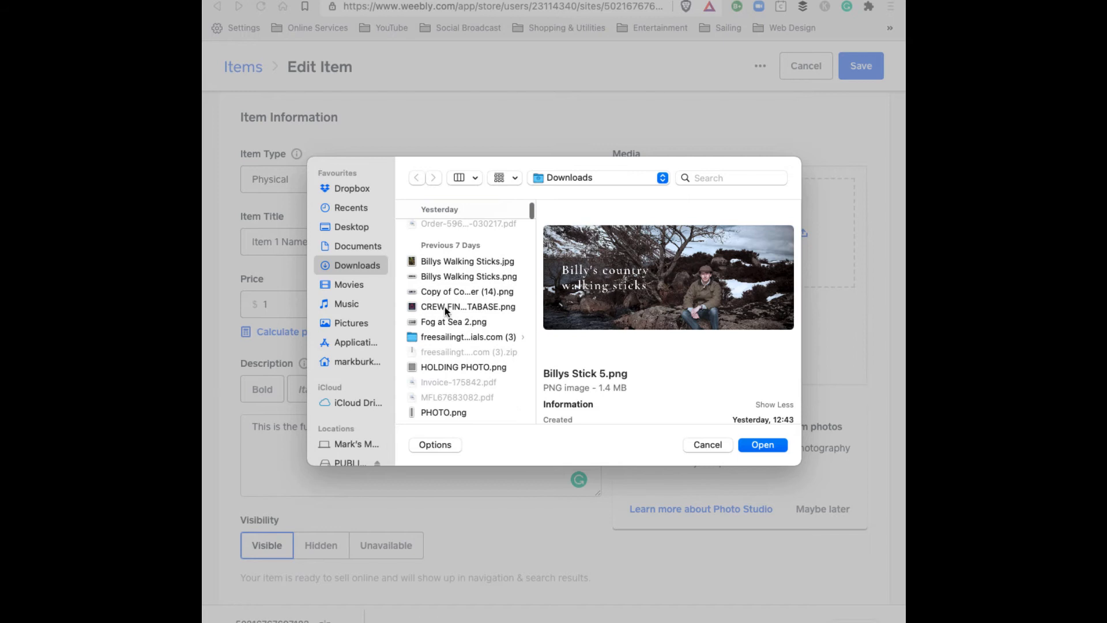
left_click(445, 365)
left_click(762, 444)
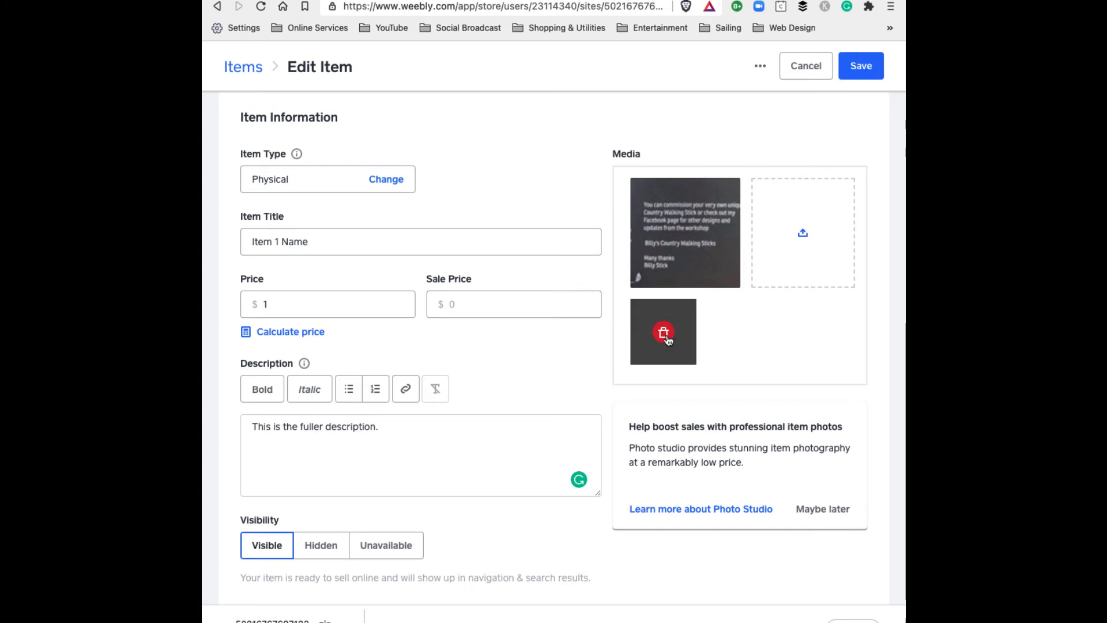
- Try the holding photo as the item's main image, and restore the original image order
left_click_drag(642, 316, 653, 252)
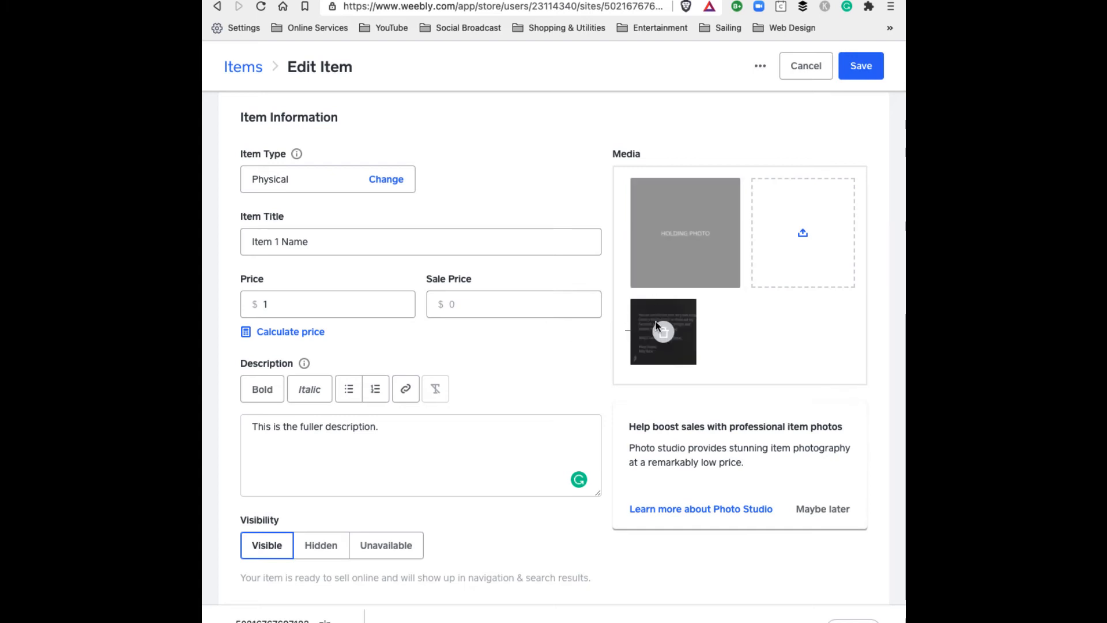
left_click_drag(646, 312, 640, 254)
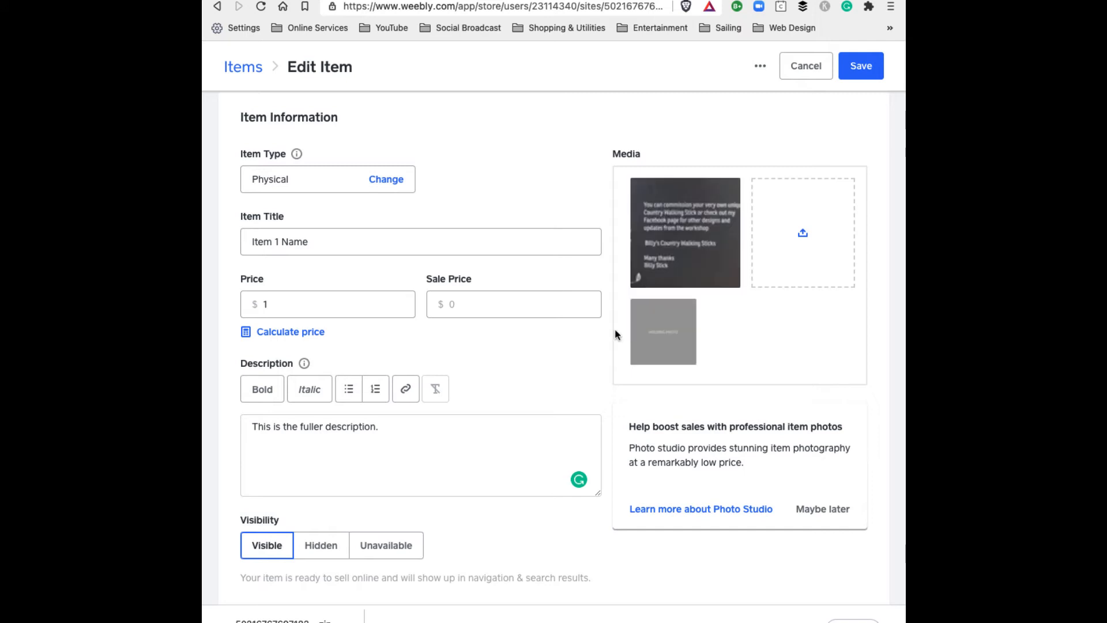
- Examine the item's fulfillment methods, shipping weight, pickup prep time choices, sales tax exemption, and additional information settings
scroll(388, 432, "down", 5)
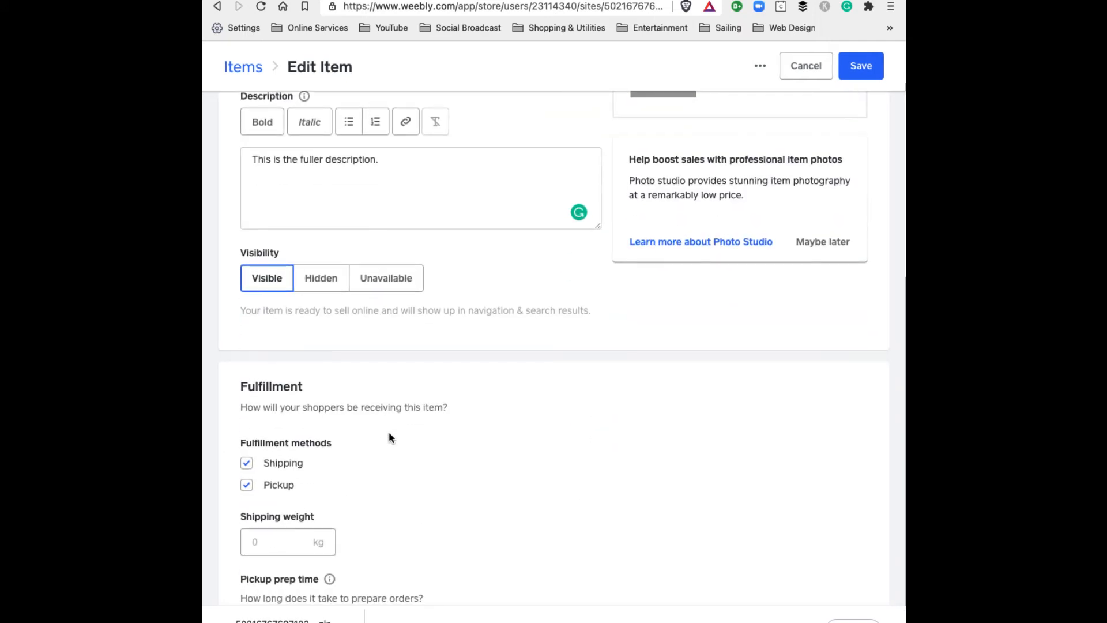
scroll(388, 437, "down", 4)
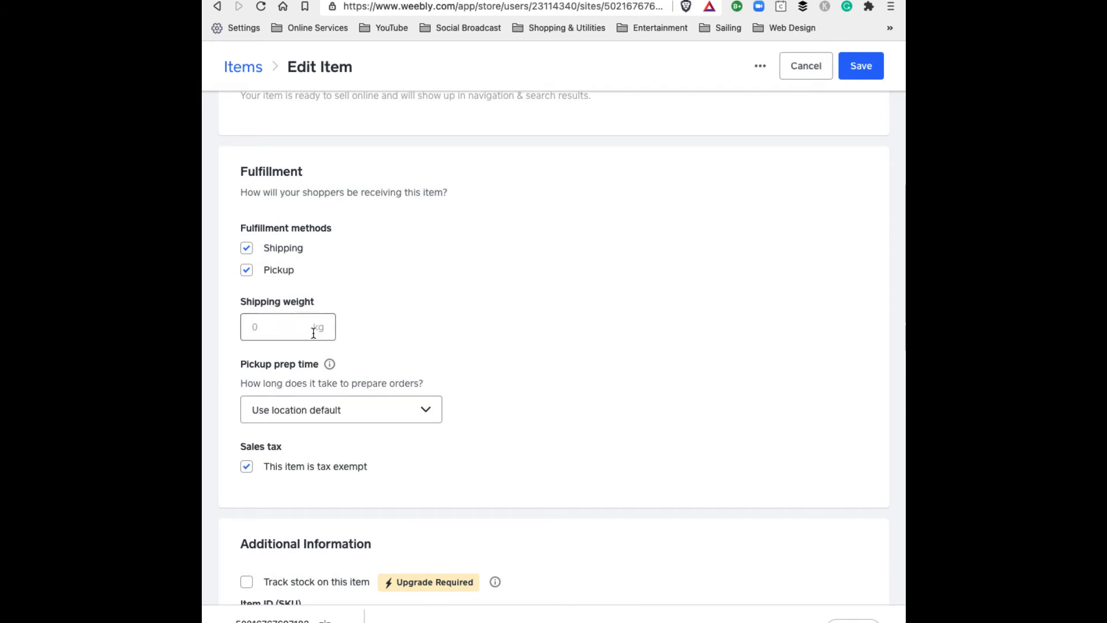
scroll(247, 251, "down", 1)
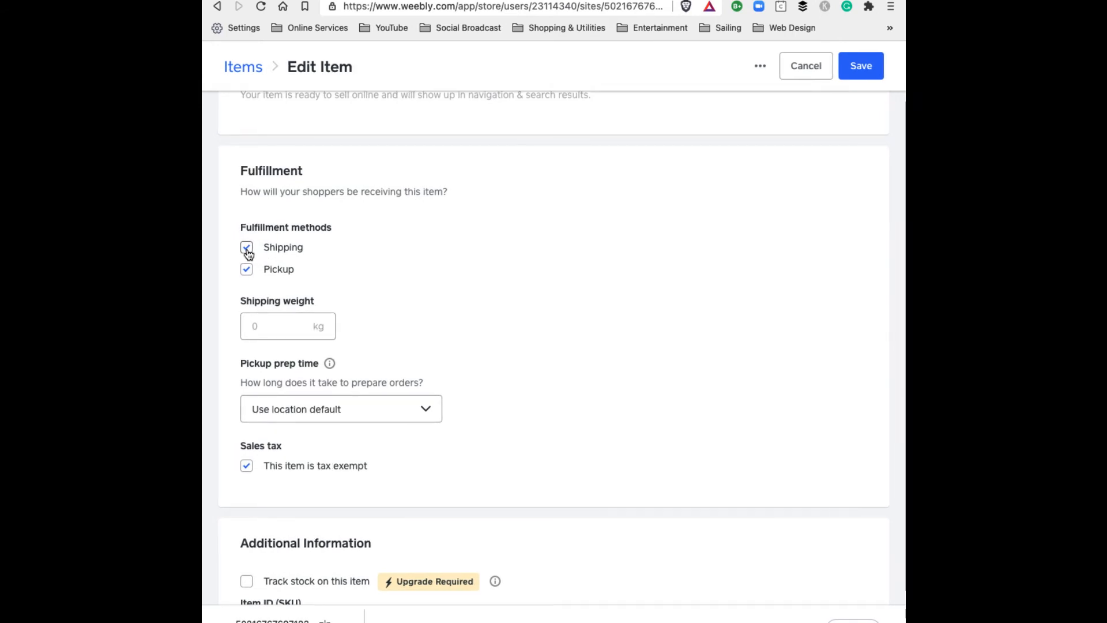
scroll(248, 254, "up", 1)
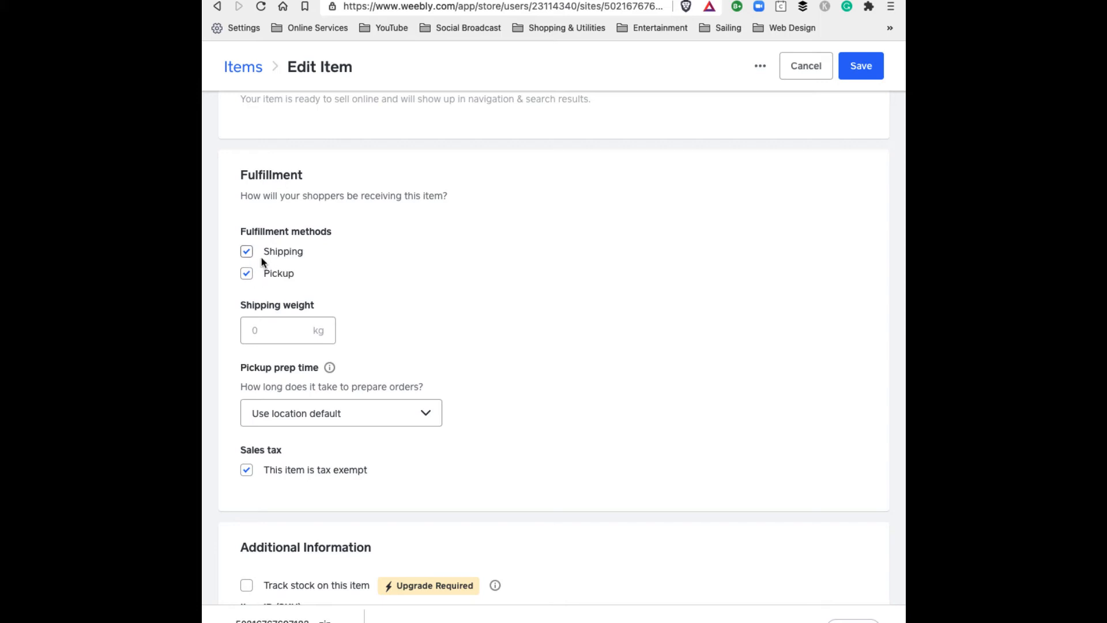
scroll(257, 282, "down", 1)
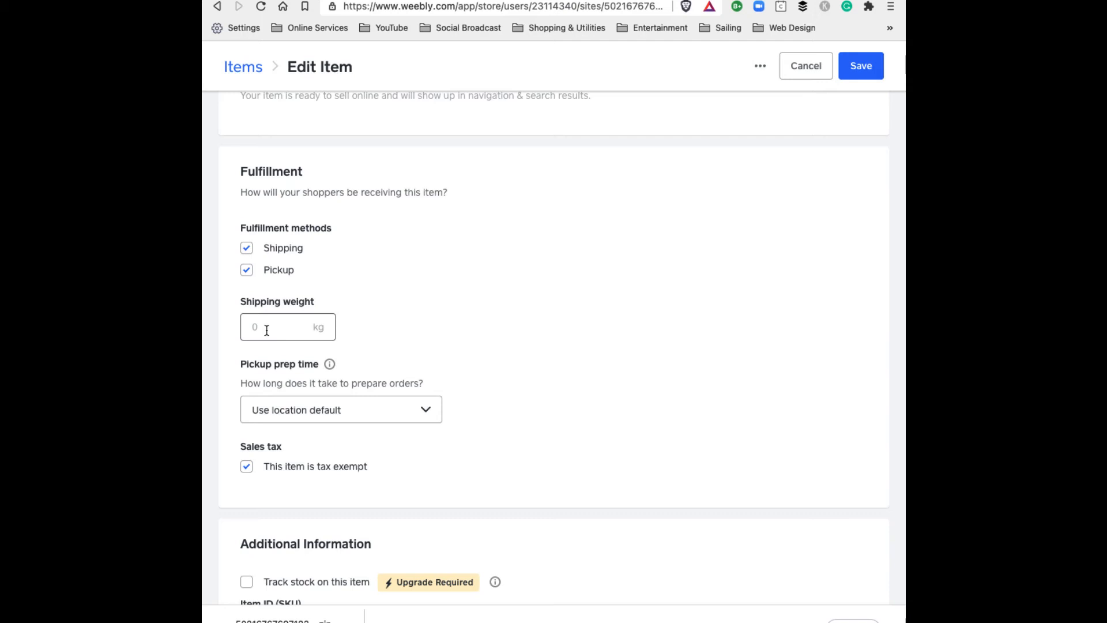
scroll(389, 349, "down", 3)
left_click(419, 295)
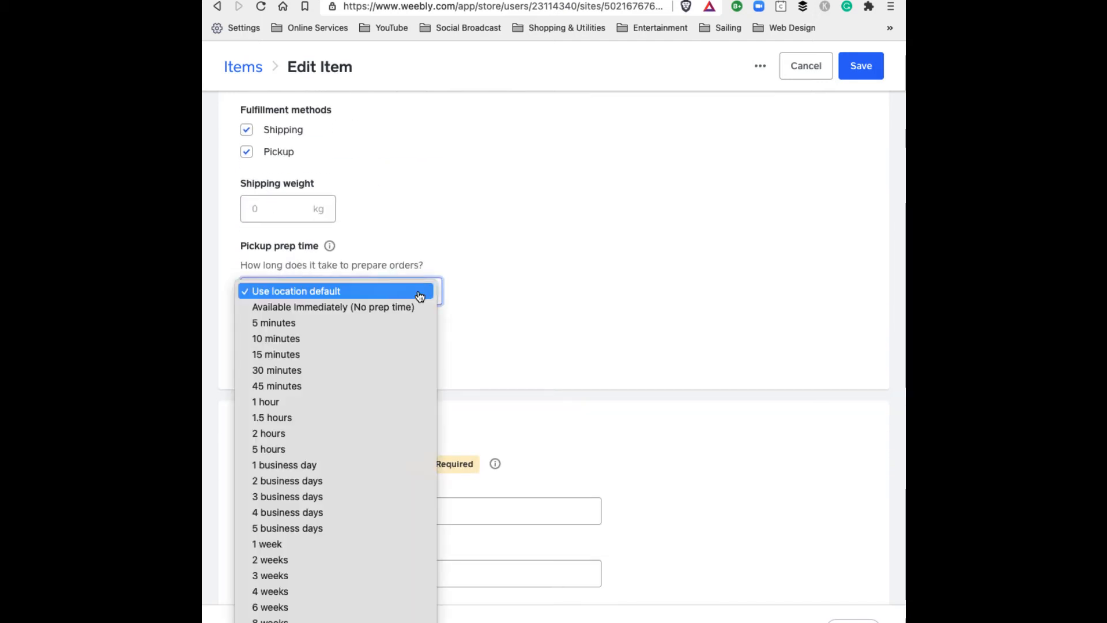
left_click(420, 294)
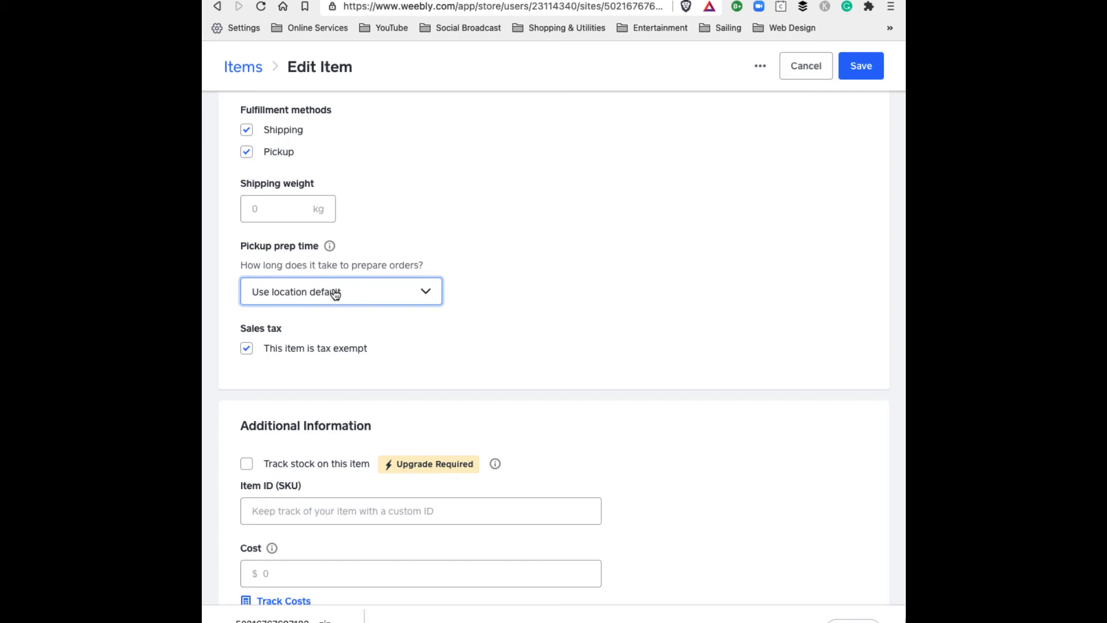
scroll(353, 323, "down", 3)
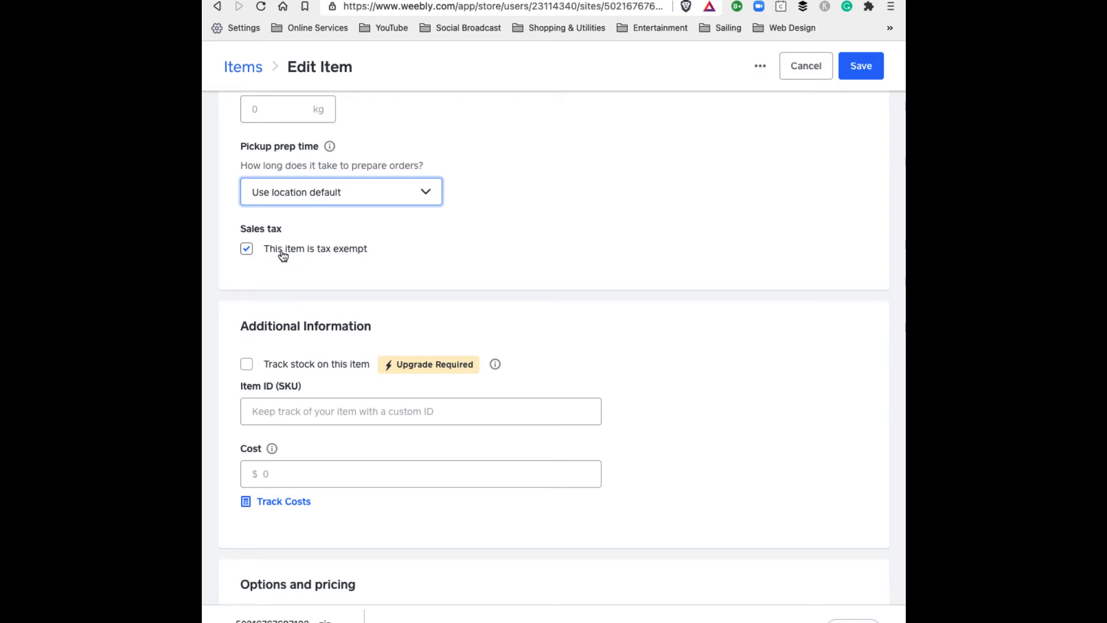
scroll(302, 271, "down", 2)
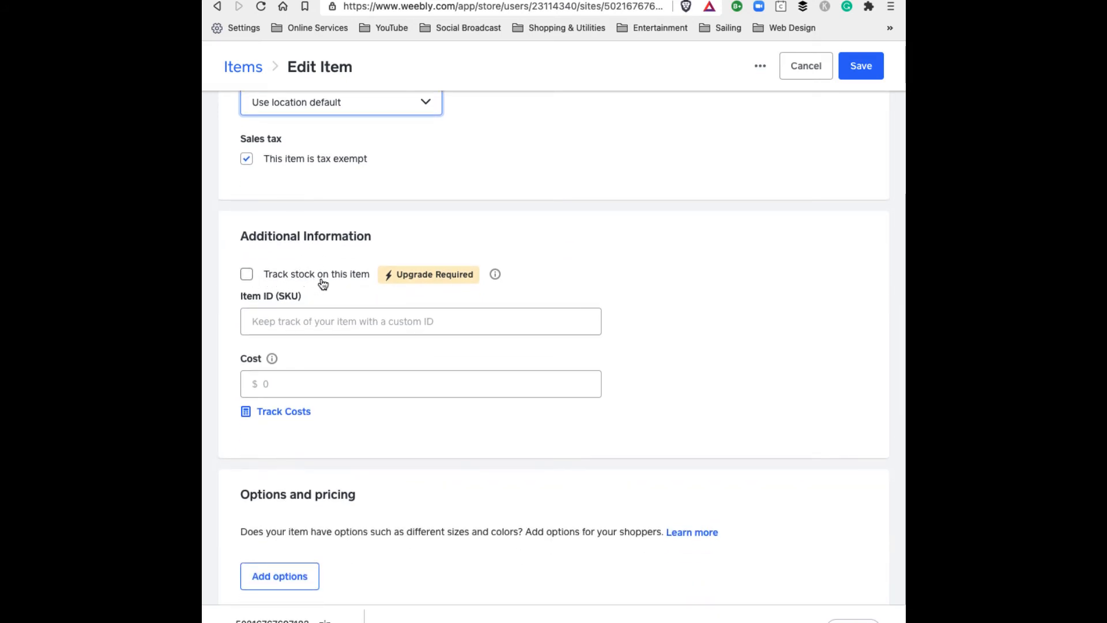
scroll(283, 277, "down", 1)
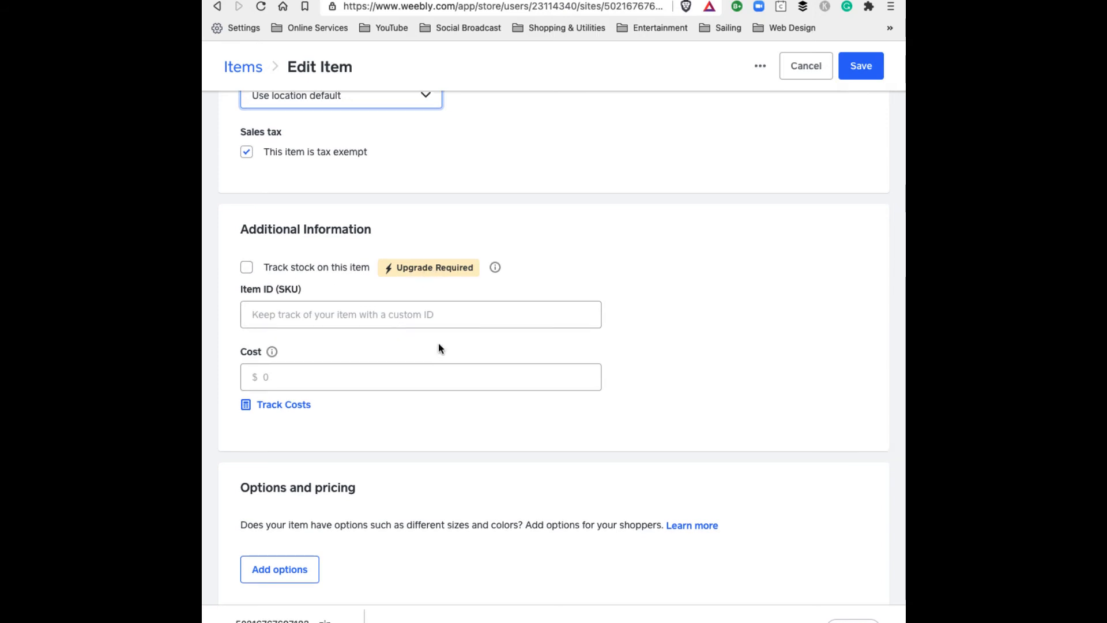
- Start a new option set for the item titled Colour, displayed in the Colors format
scroll(438, 345, "down", 2)
scroll(438, 346, "down", 2)
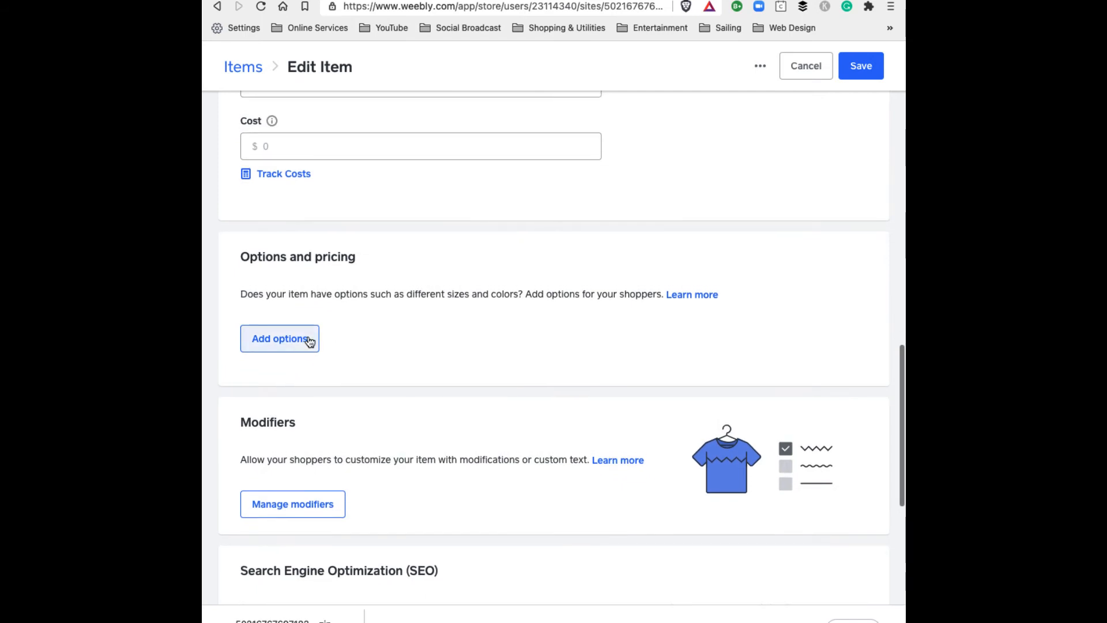
left_click(299, 346)
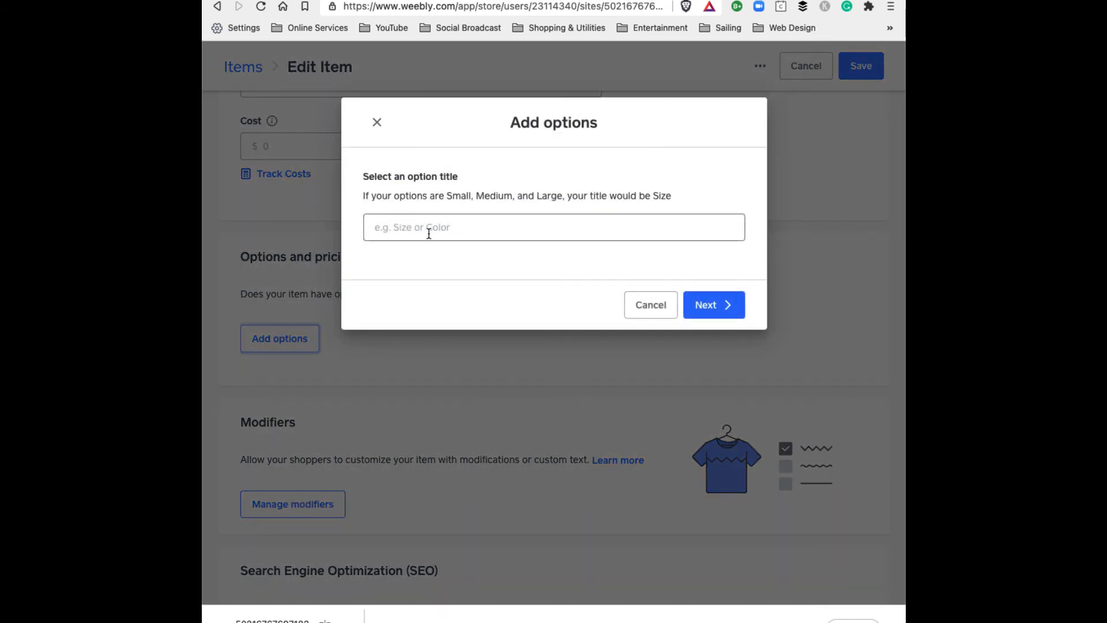
left_click(497, 228)
type("blue")
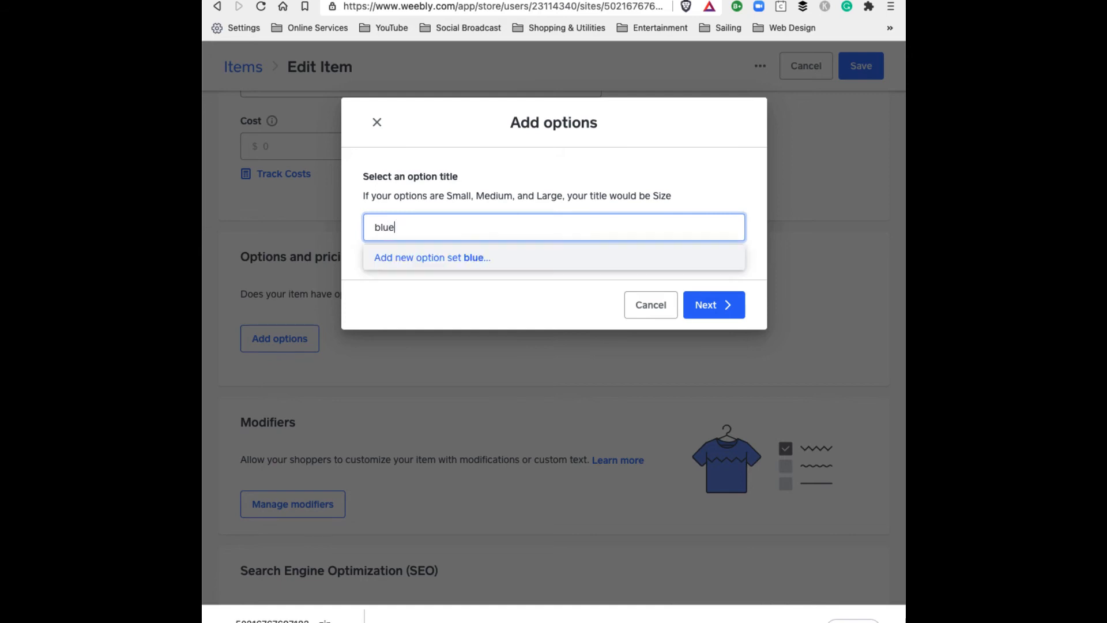
key("Return")
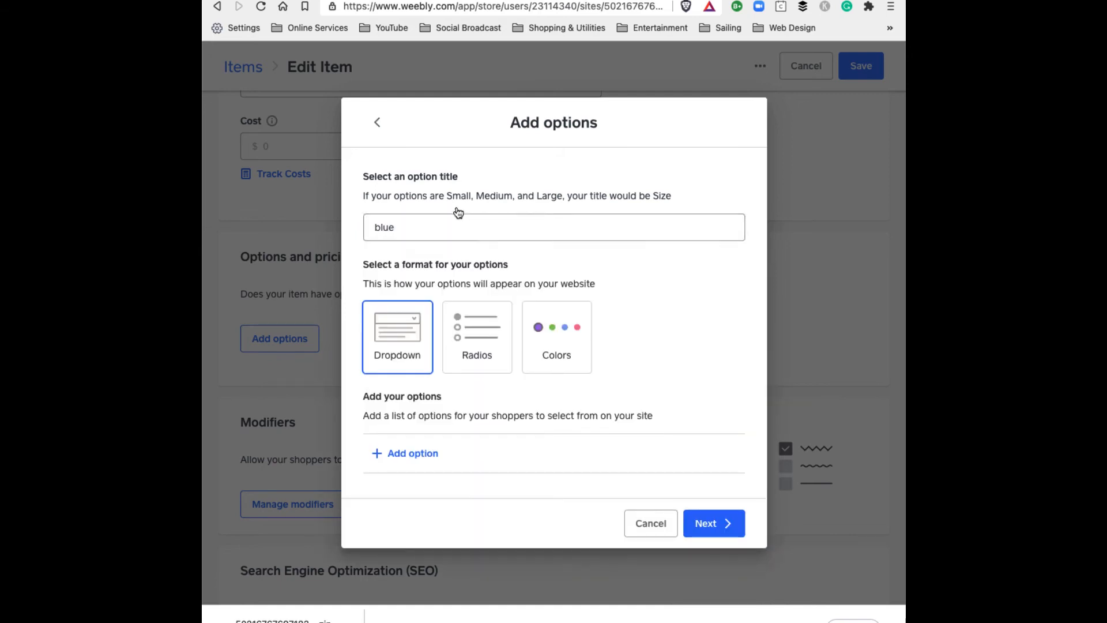
left_click_drag(409, 228, 345, 228)
type("C")
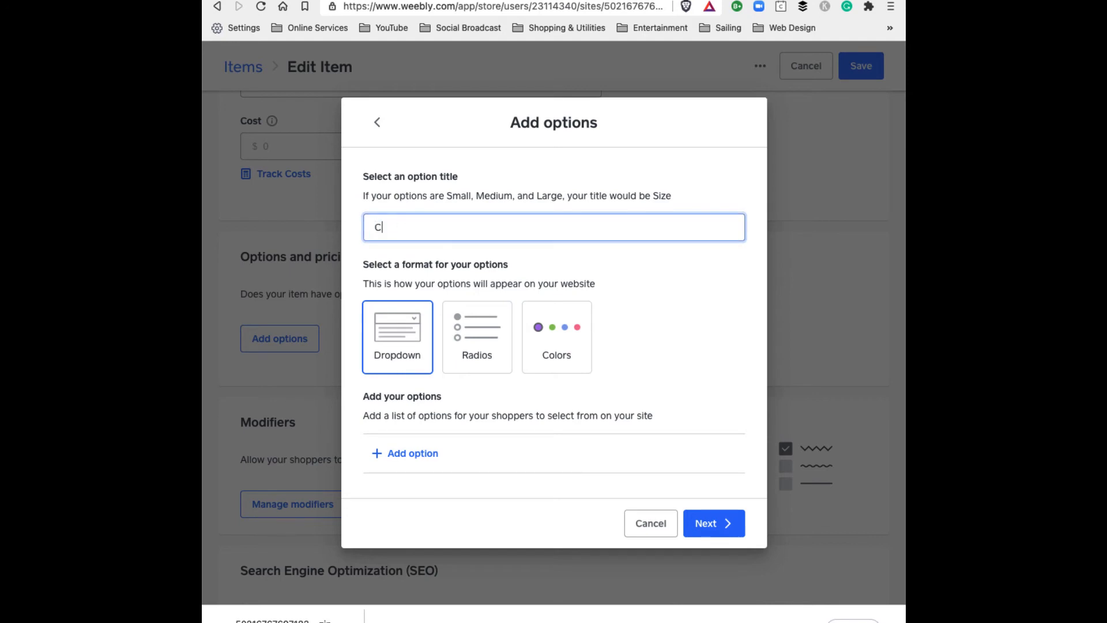
type("olour")
left_click(560, 323)
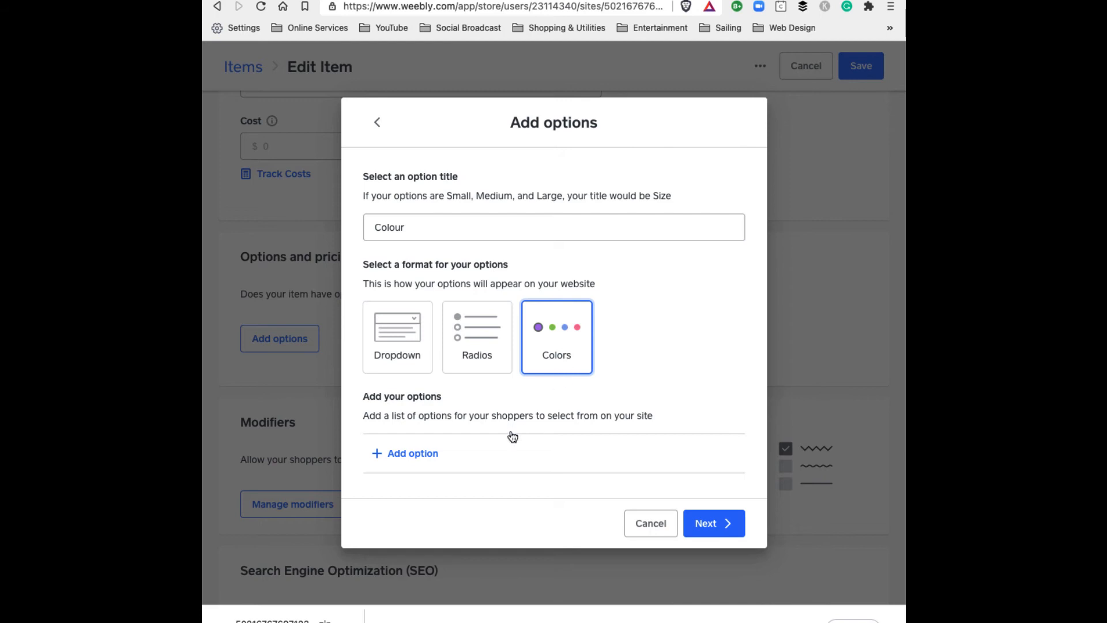
left_click(689, 521)
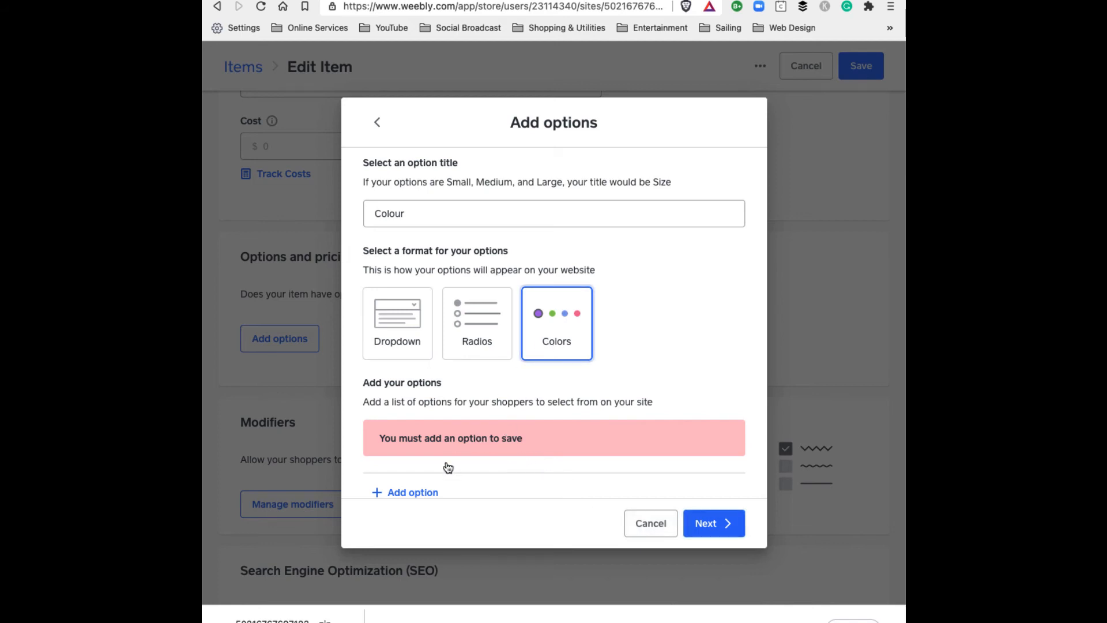
- Add Blue and Yellow as the choices in the Colour option list
left_click(403, 492)
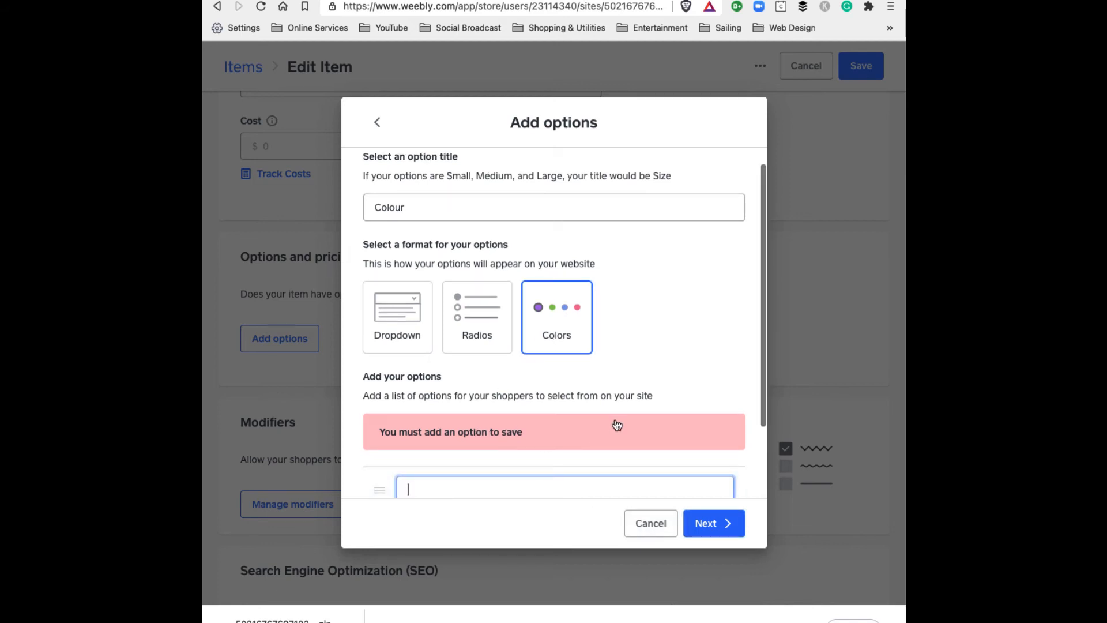
scroll(614, 426, "down", 2)
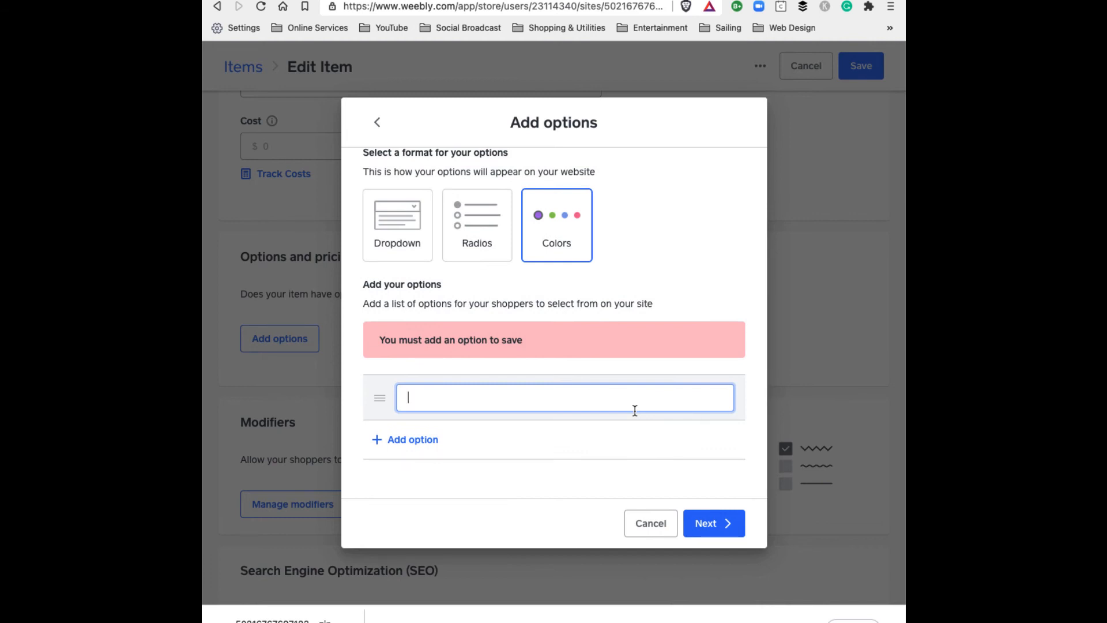
type("Blue")
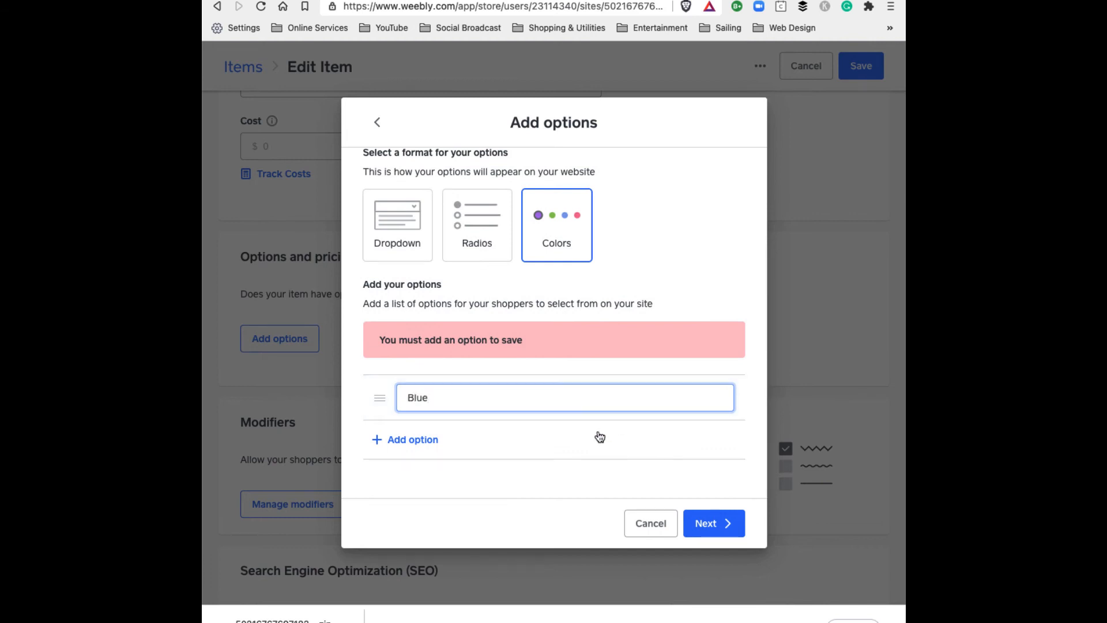
left_click(413, 440)
type("Y")
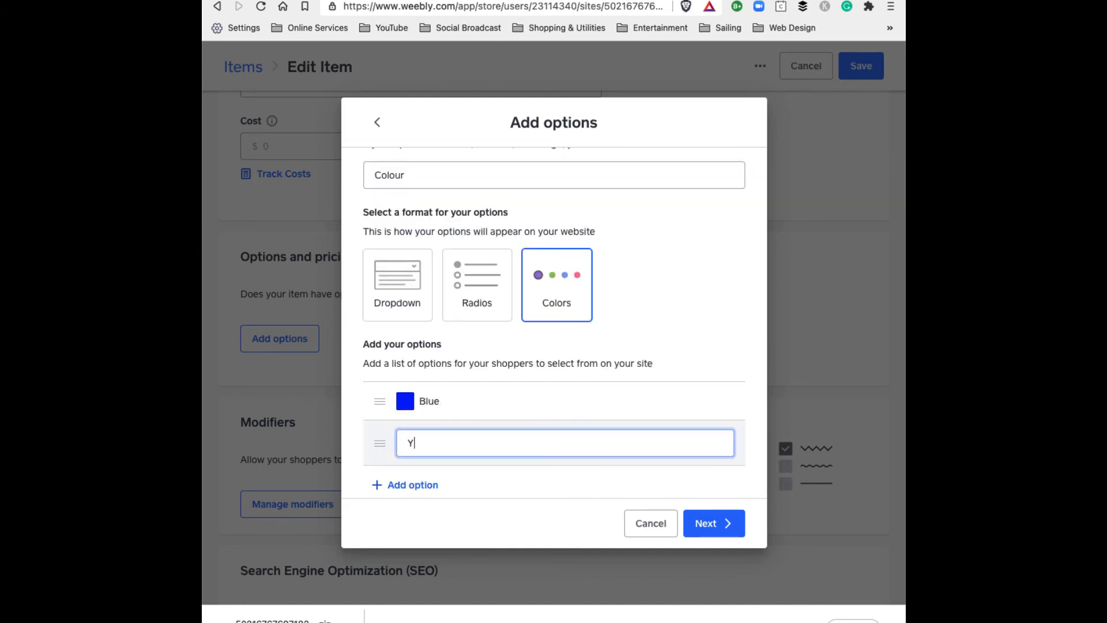
type("ellow")
key("Return")
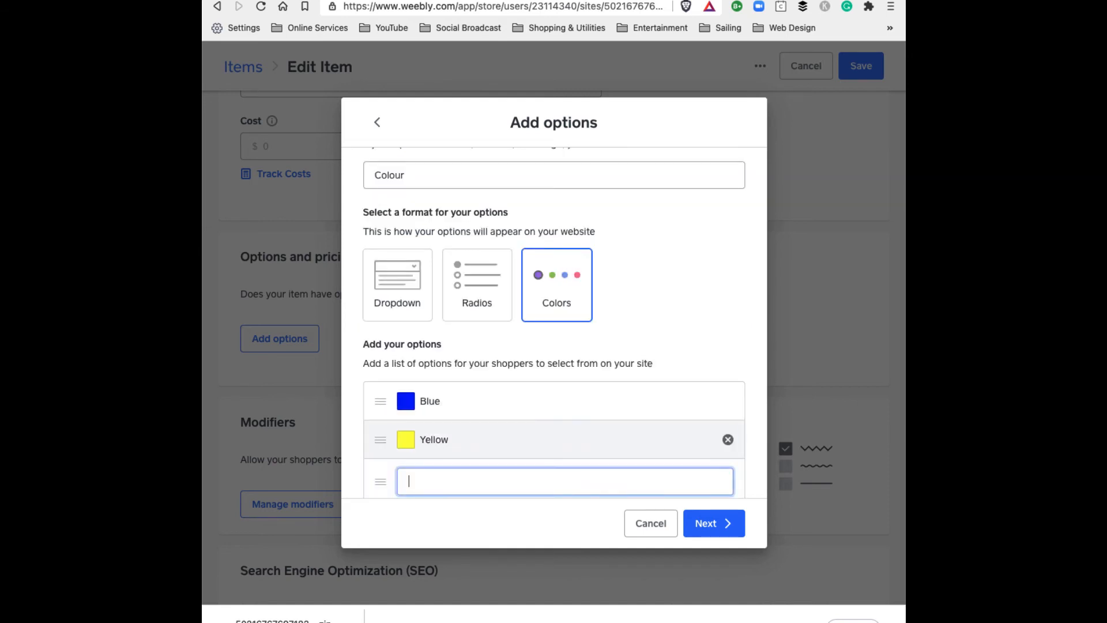
- Save the colour options as a reusable option set named Colour Choice and apply it to the item
left_click(715, 525)
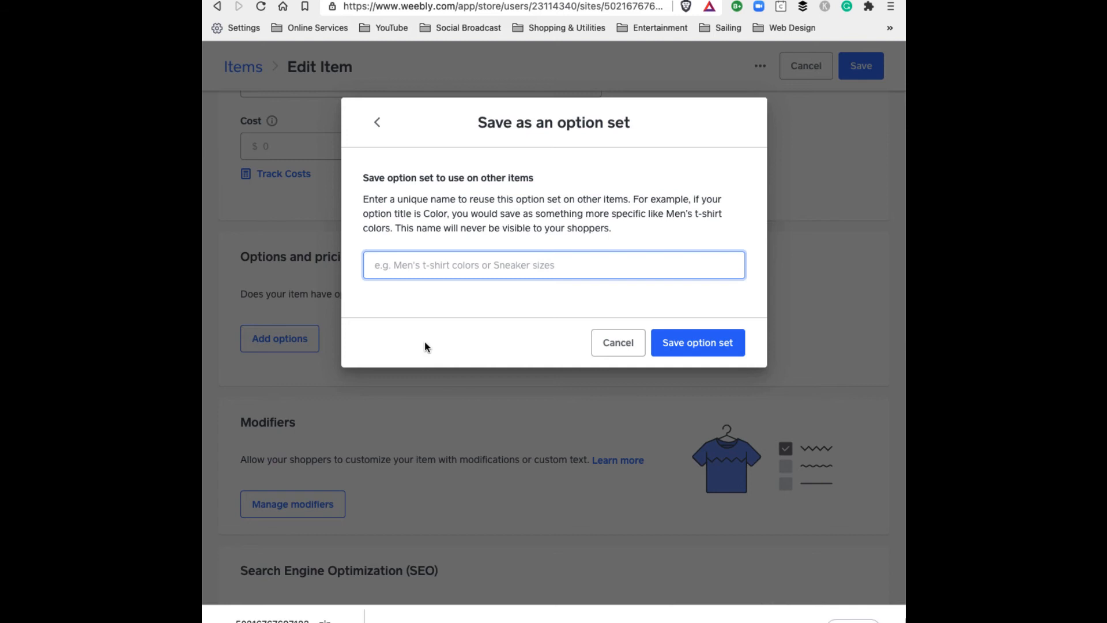
type("C")
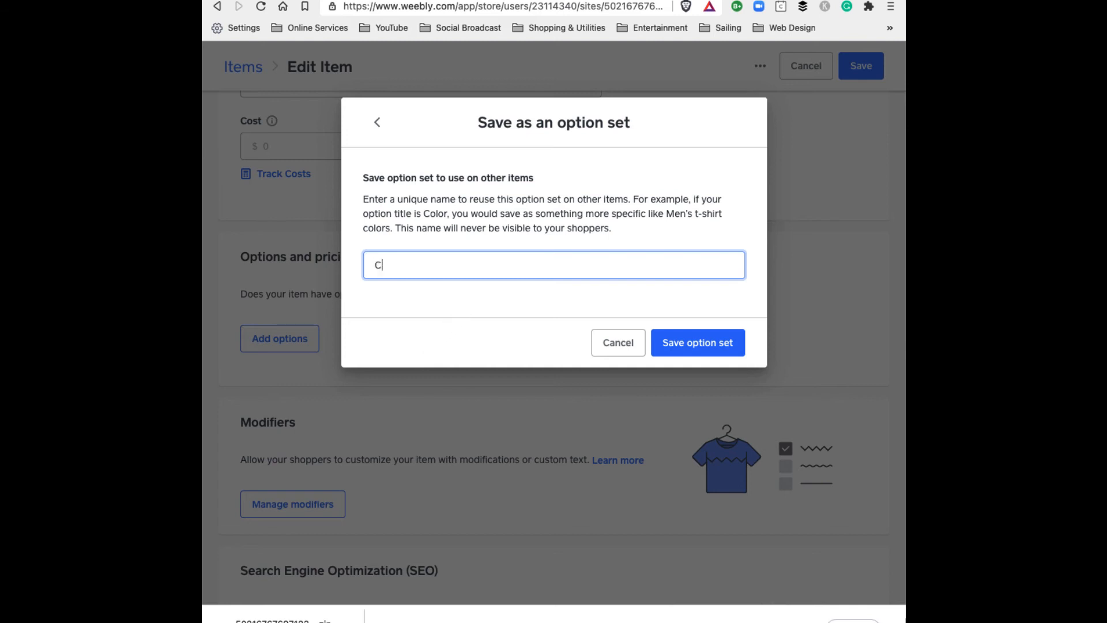
left_click(681, 344)
left_click(722, 367)
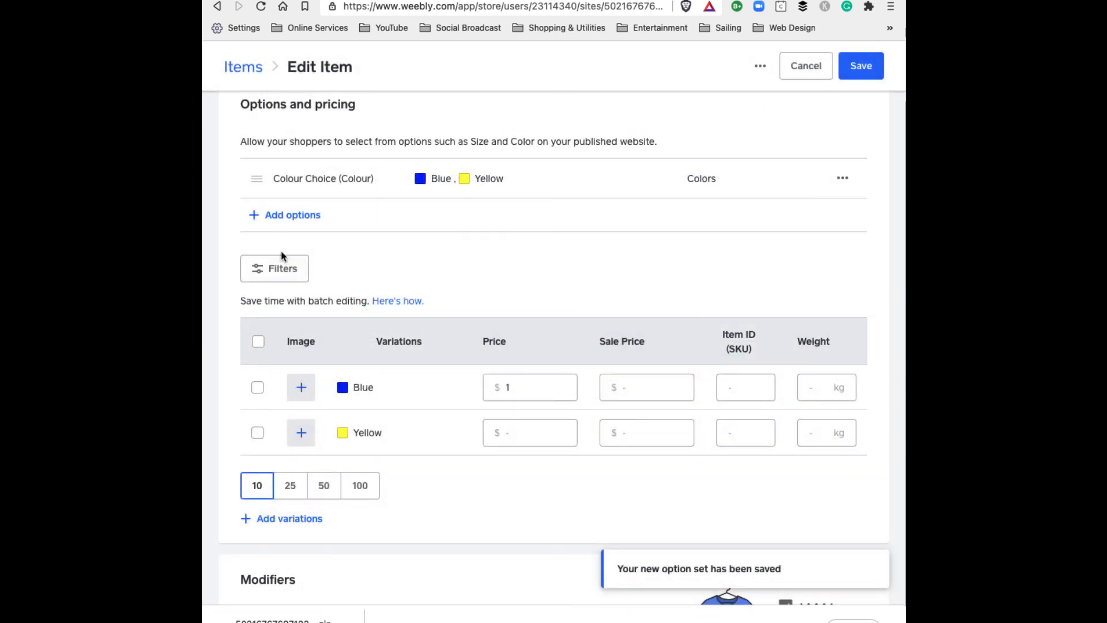
- Try to delete the Blue and Yellow variations together from the item's variations table
scroll(297, 247, "up", 15)
scroll(341, 259, "down", 15)
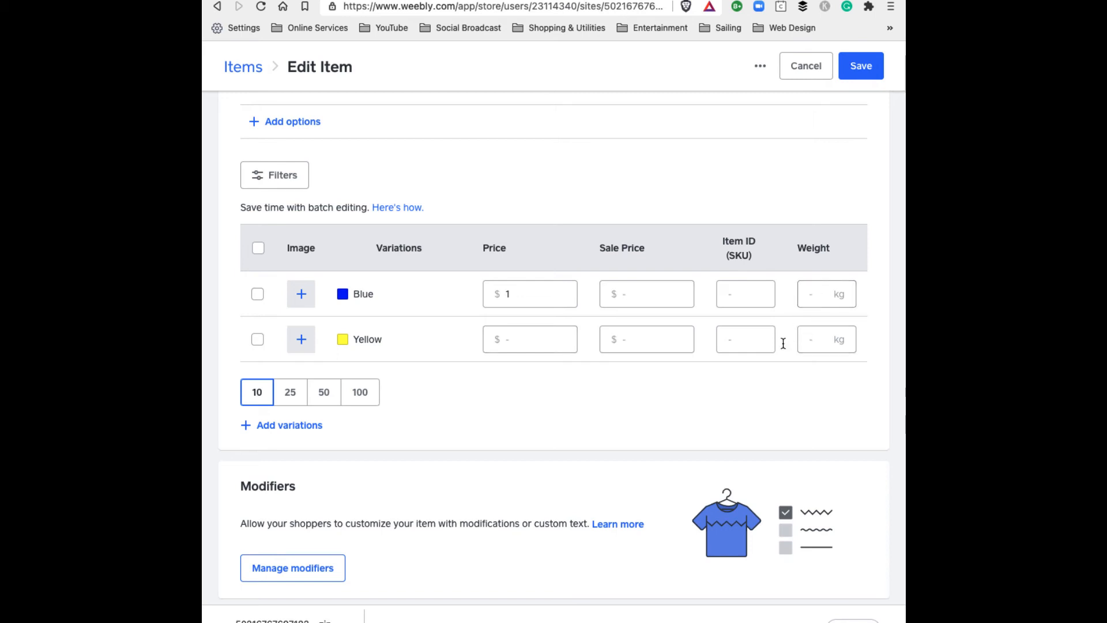
left_click(259, 247)
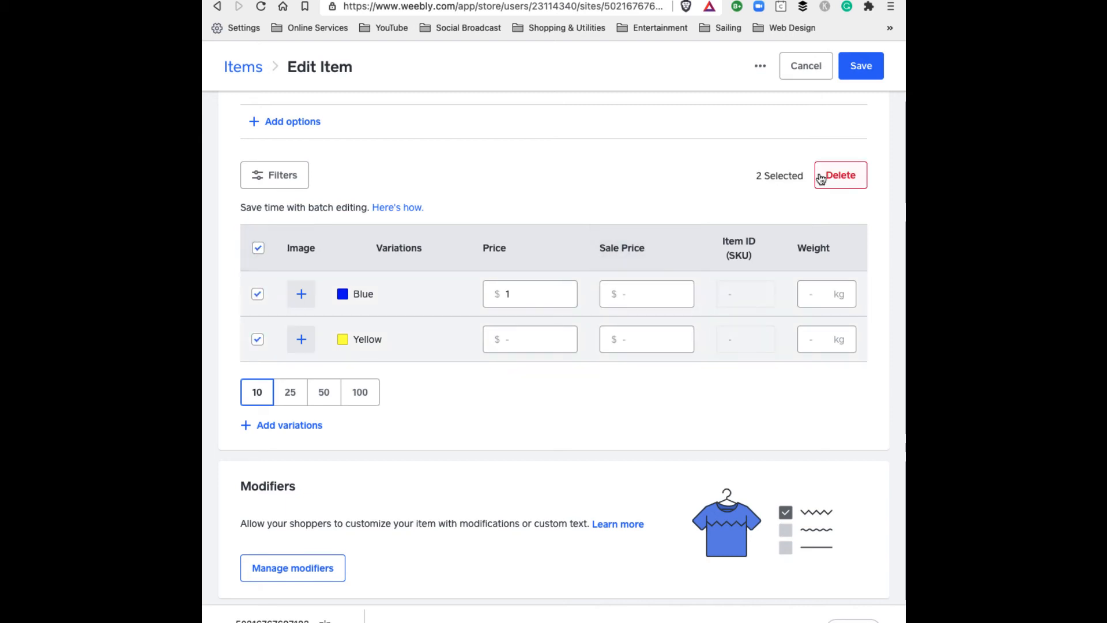
left_click(821, 178)
left_click(548, 241)
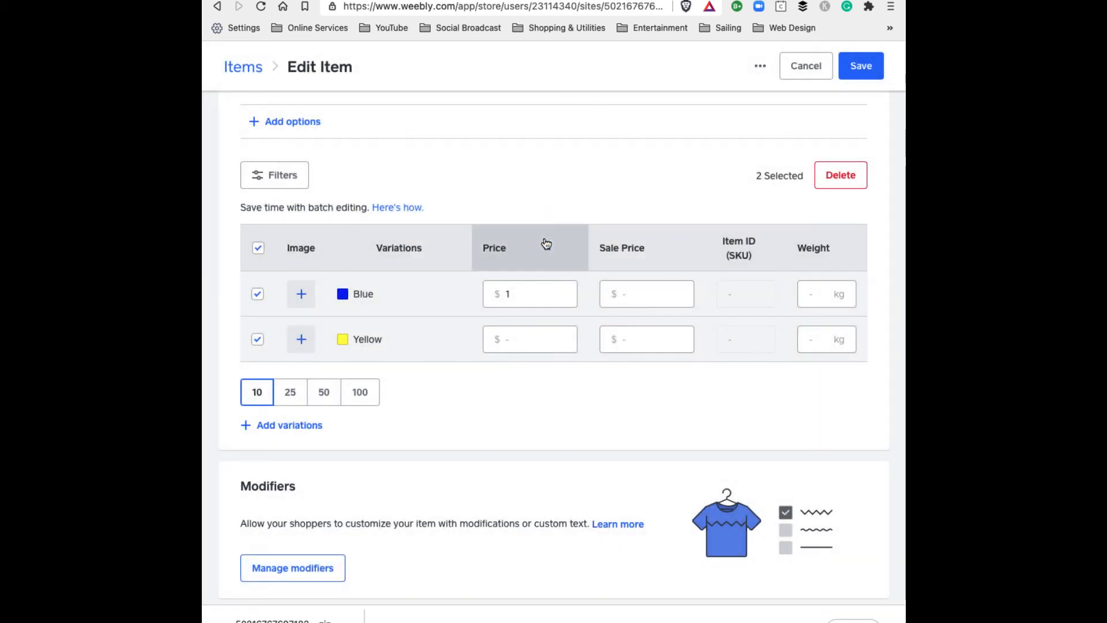
left_click(823, 178)
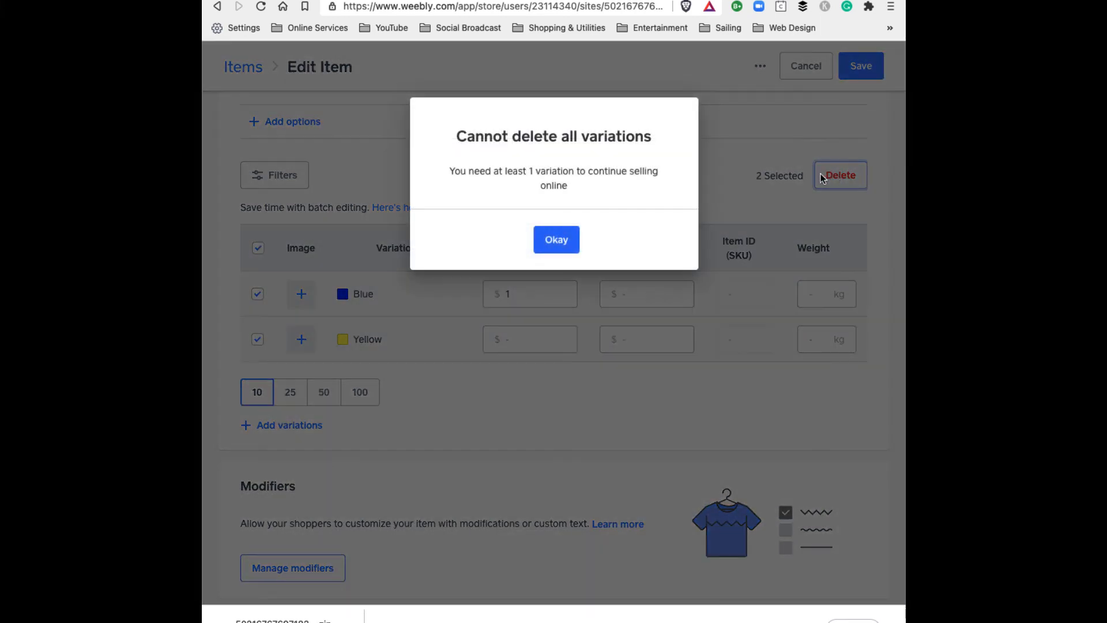
left_click(562, 241)
- Remove the Colour Choice option set from the item, retaining the stock and price history of Blue
scroll(338, 215, "up", 3)
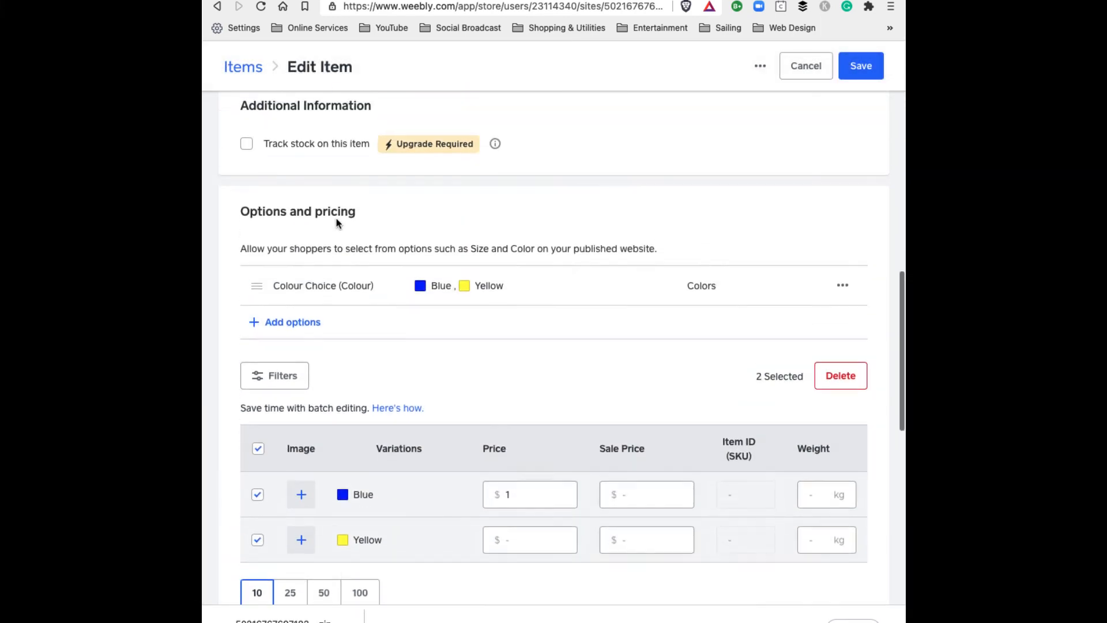
left_click(842, 305)
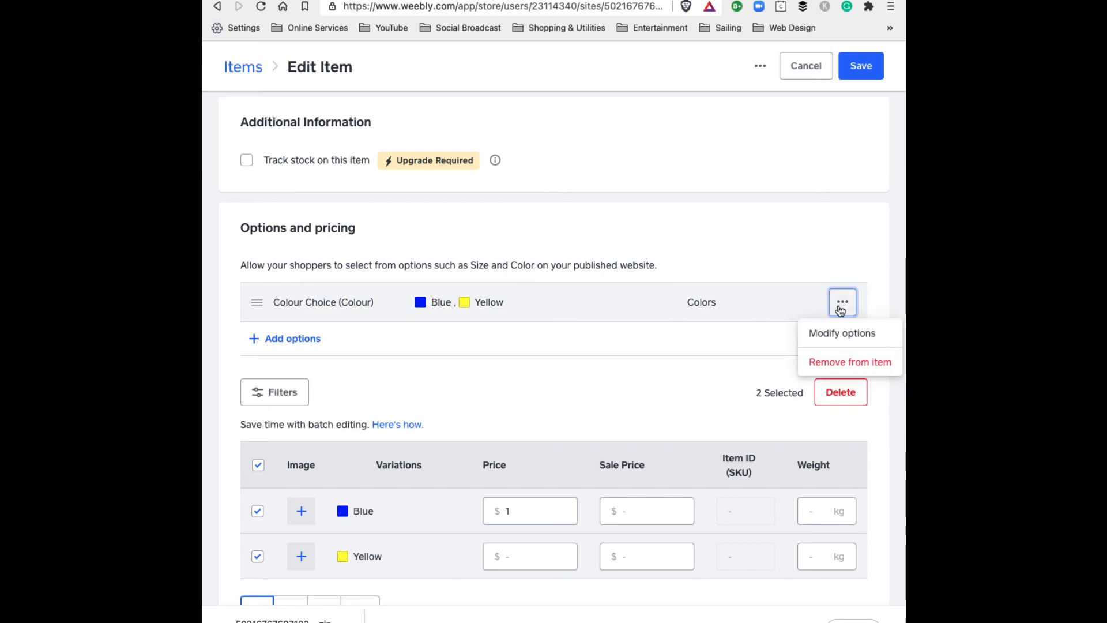
left_click(839, 362)
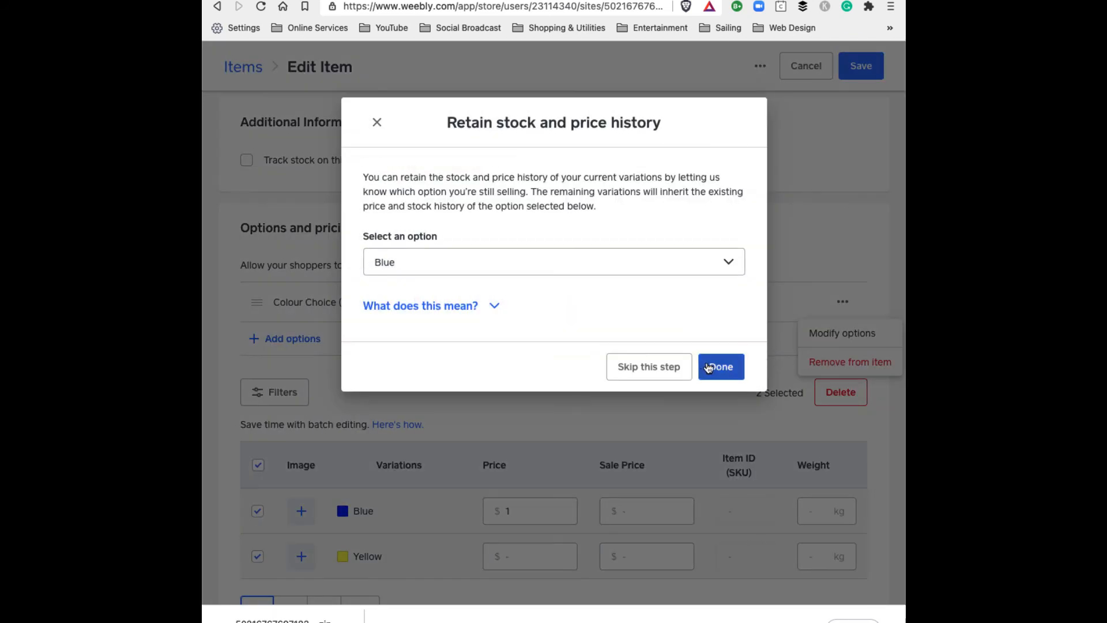
left_click(709, 368)
- View the modifier types available for the item, then close modifier management without creating one
scroll(597, 252, "down", 8)
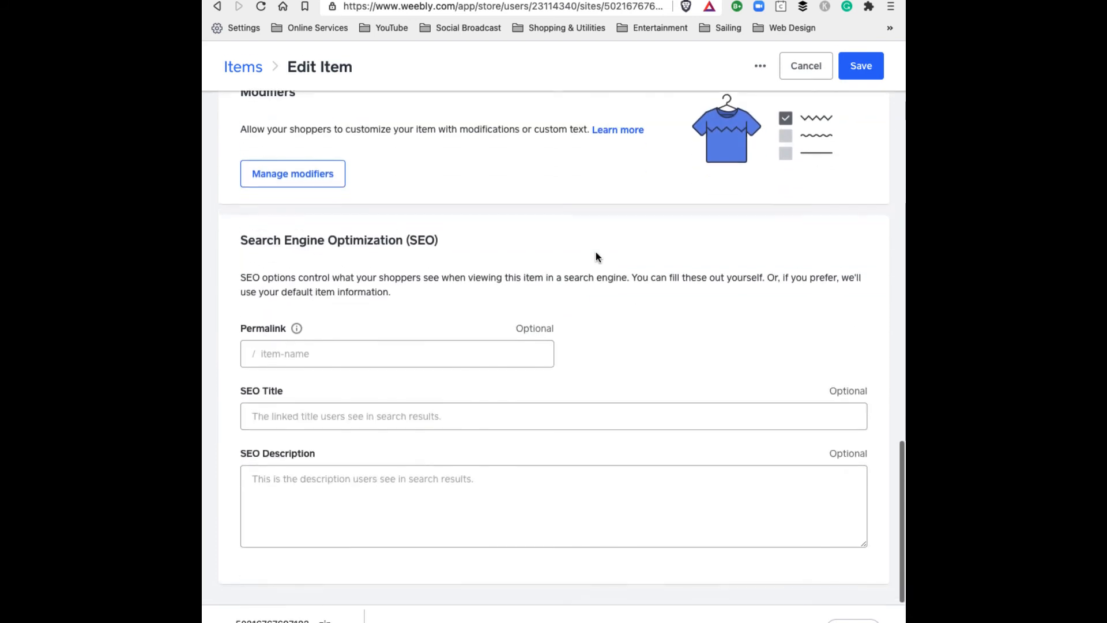
scroll(479, 283, "up", 4)
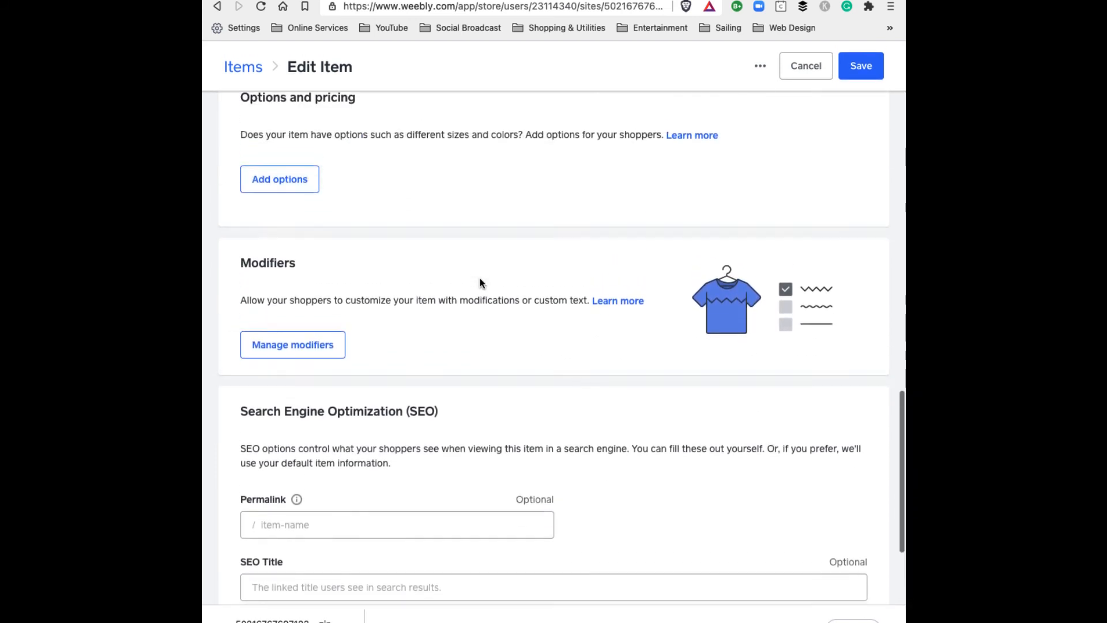
left_click(307, 386)
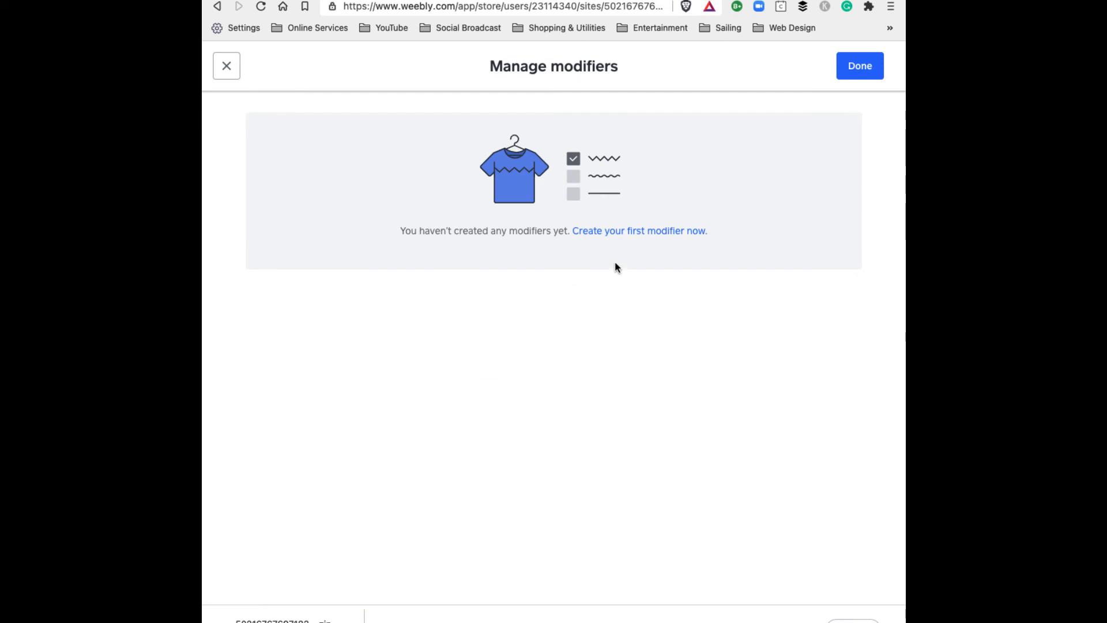
left_click(649, 231)
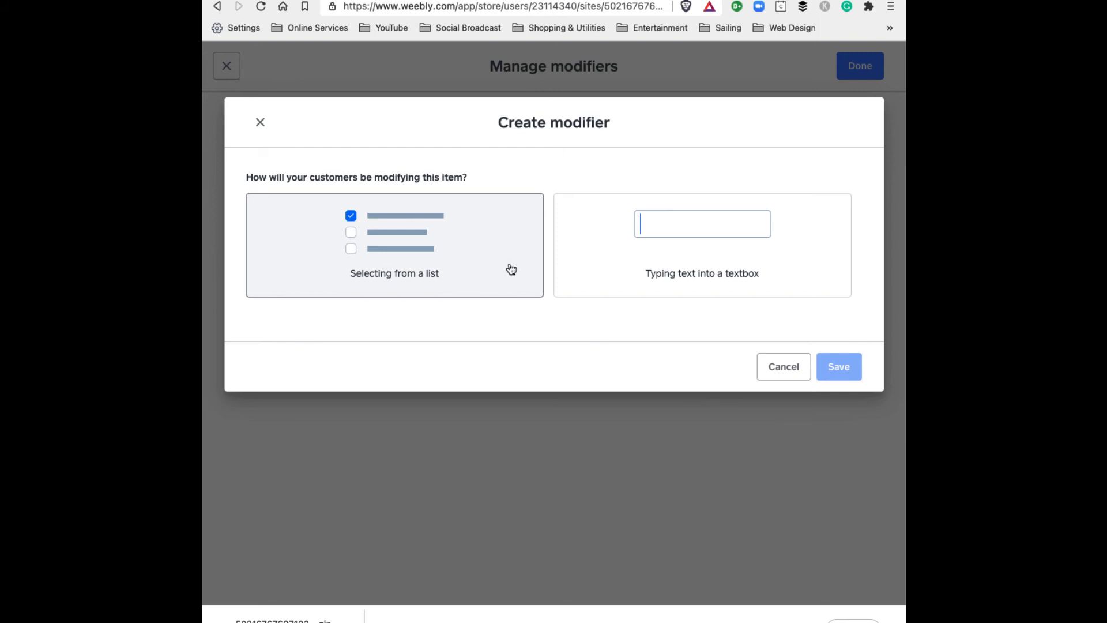
left_click(780, 374)
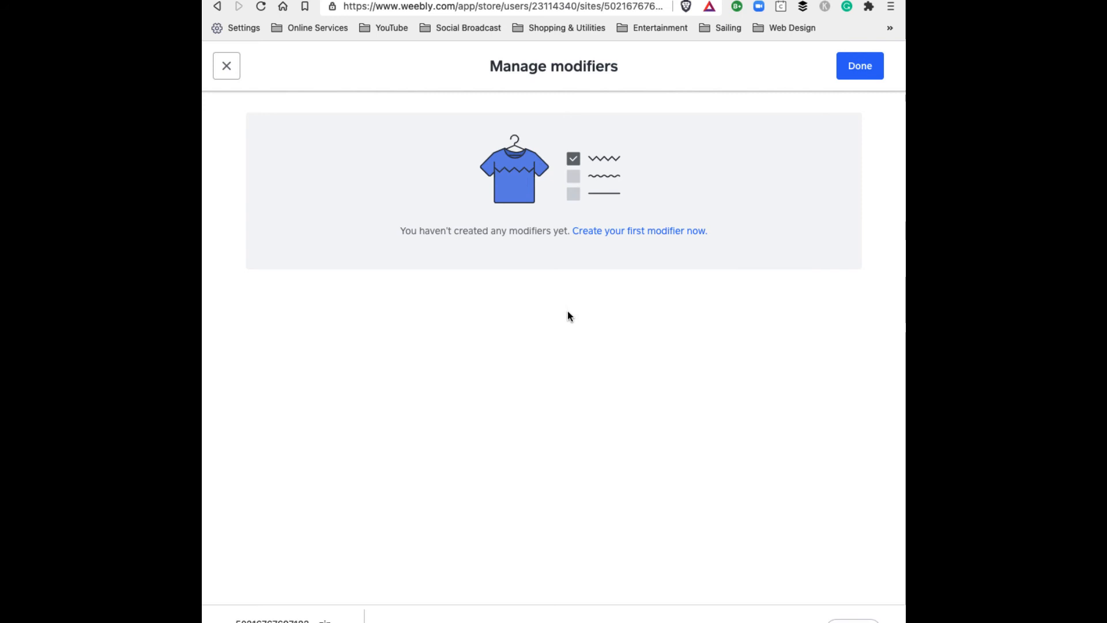
left_click(227, 66)
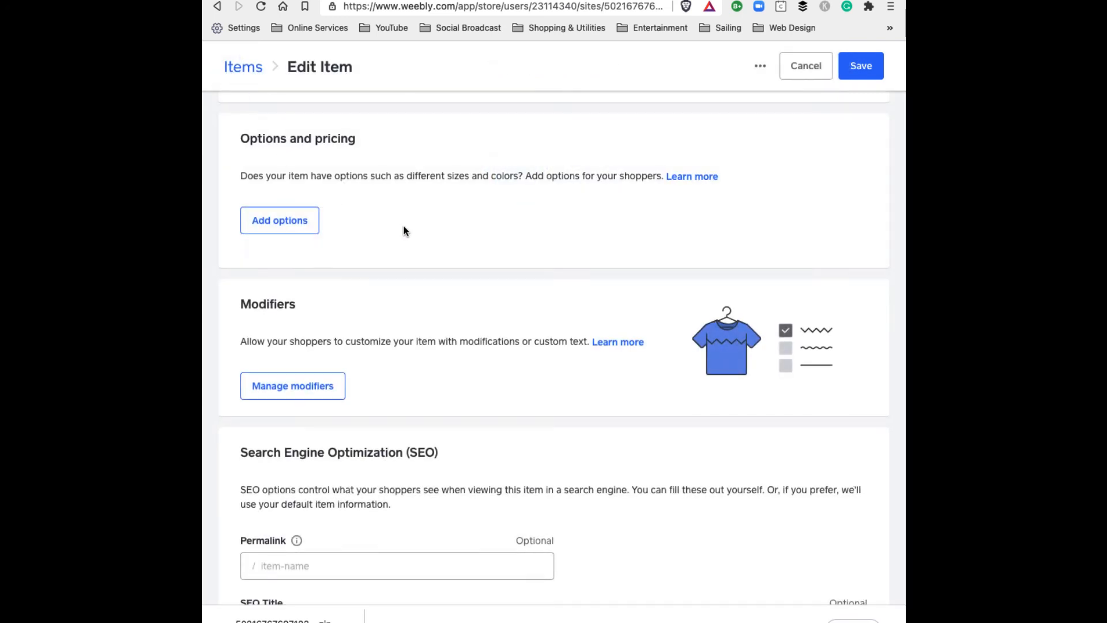
- Save the edited item, keeping its options and modifiers empty
scroll(404, 224, "down", 4)
scroll(387, 216, "up", 15)
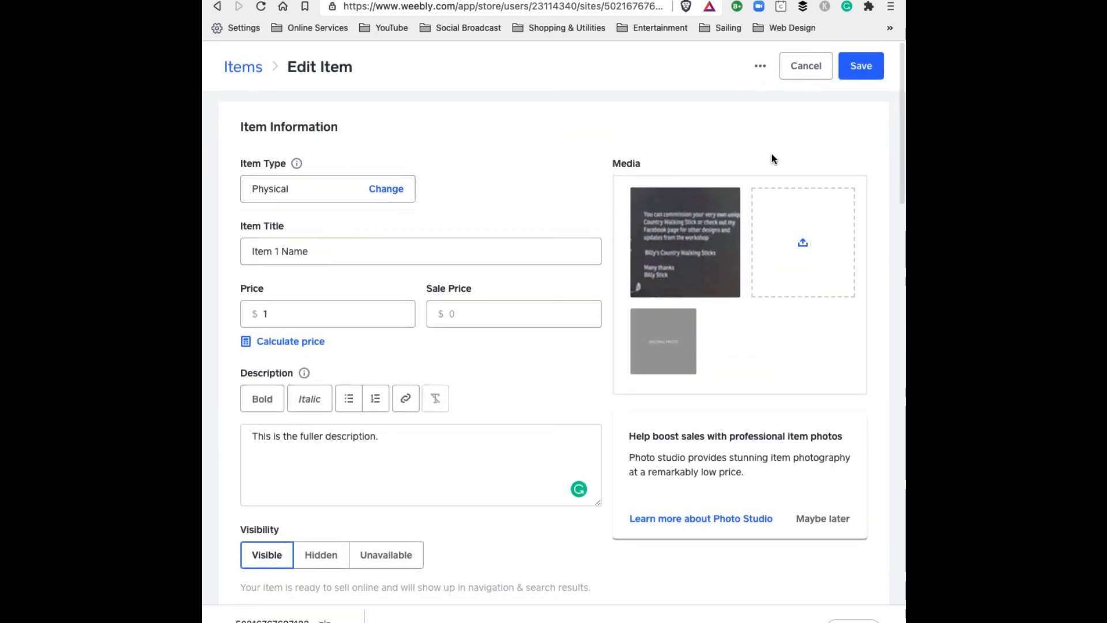
left_click(870, 69)
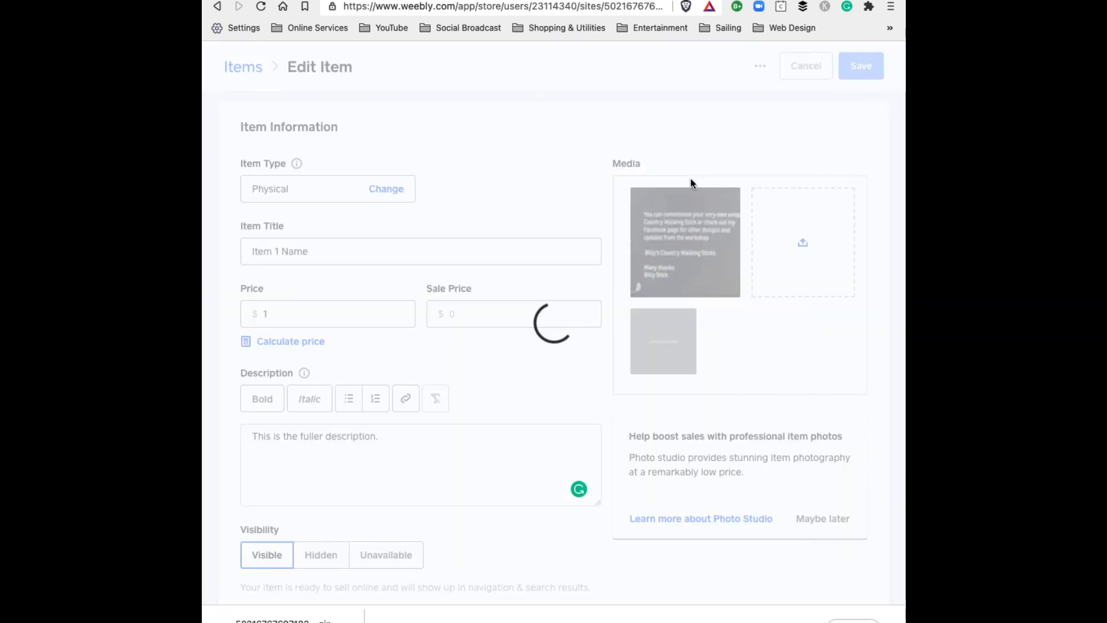
- Review the item's settings through to the SEO section, examining the Permalink, SEO Title and SEO Description fields
left_click(468, 267)
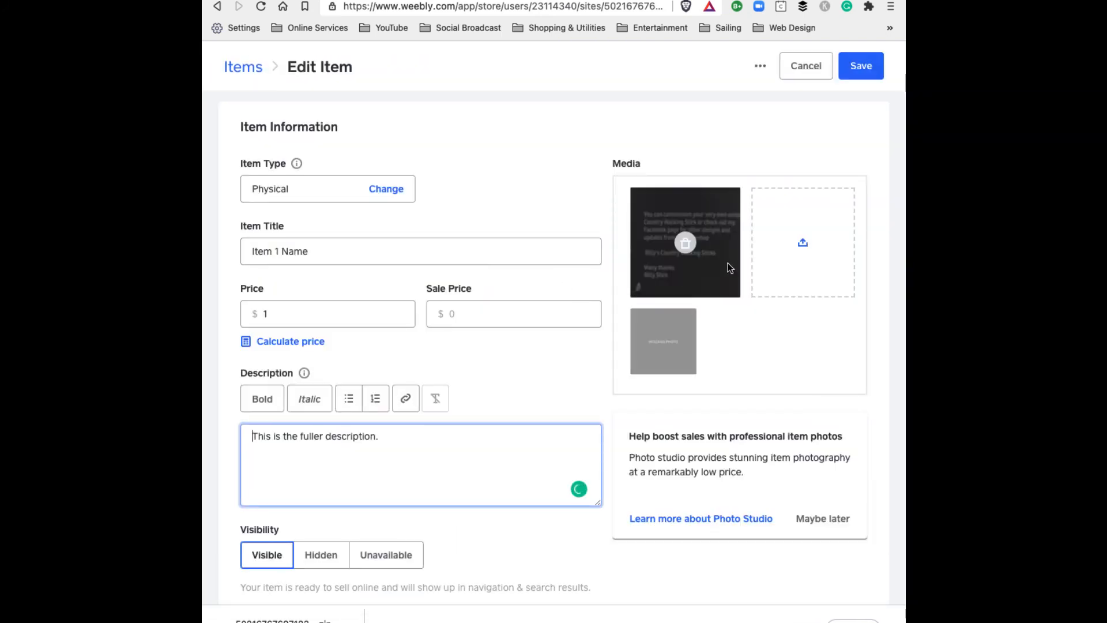
mouse_move(680, 334)
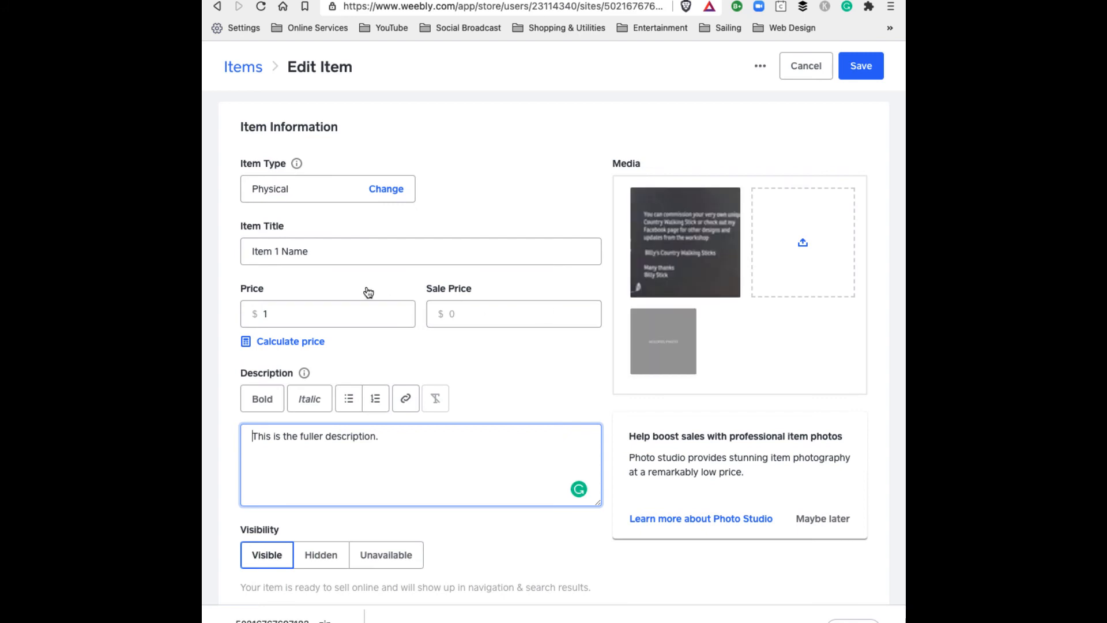
scroll(366, 289, "down", 7)
scroll(367, 288, "down", 9)
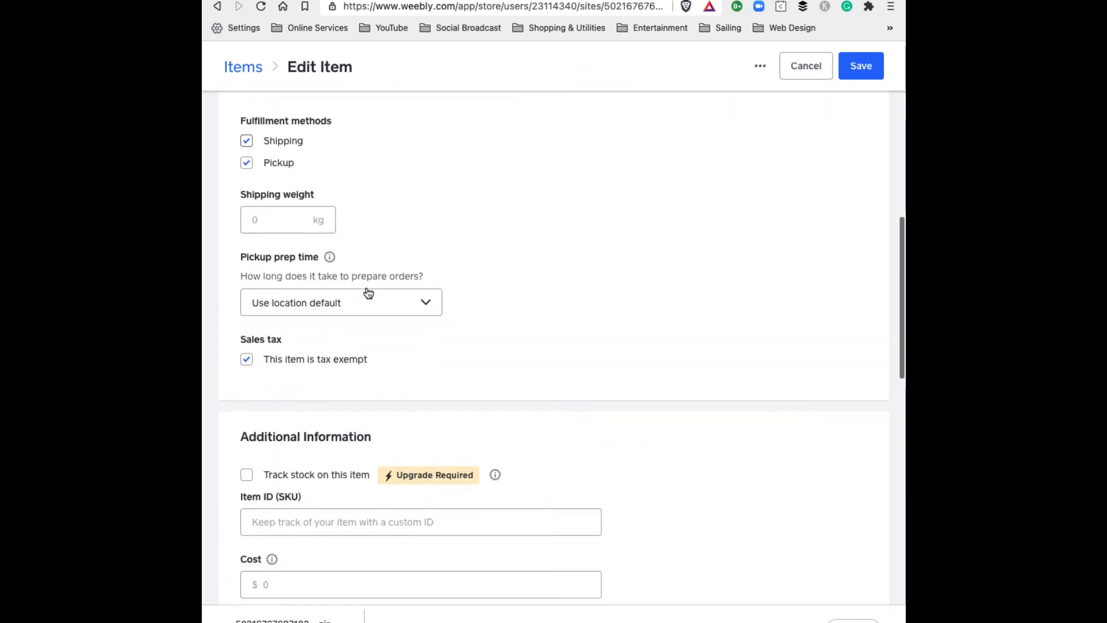
scroll(390, 407, "down", 7)
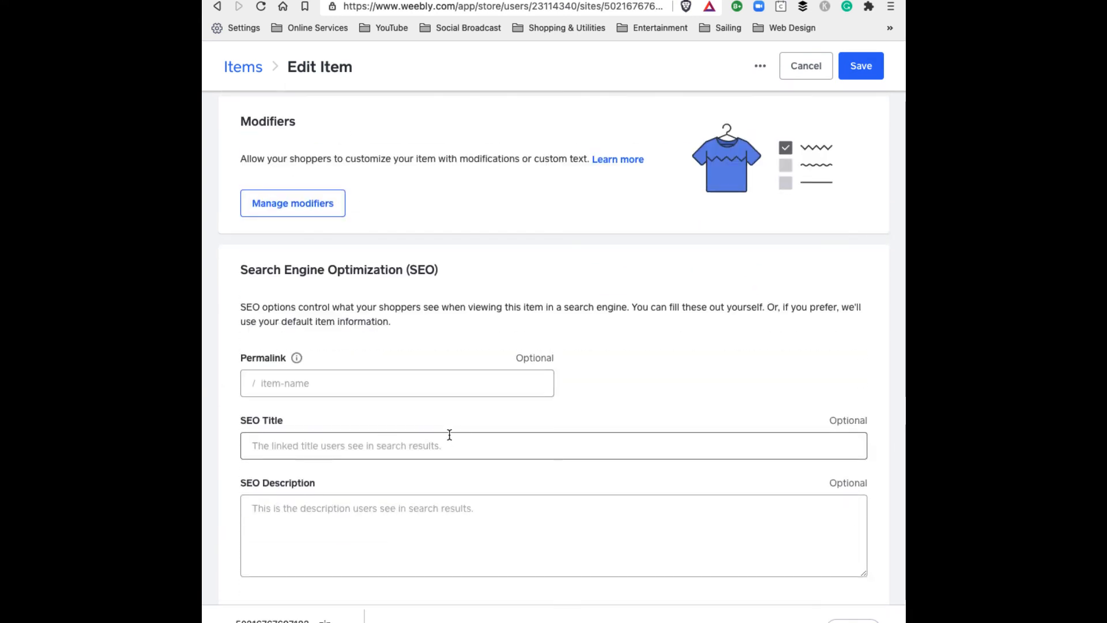
scroll(447, 435, "down", 1)
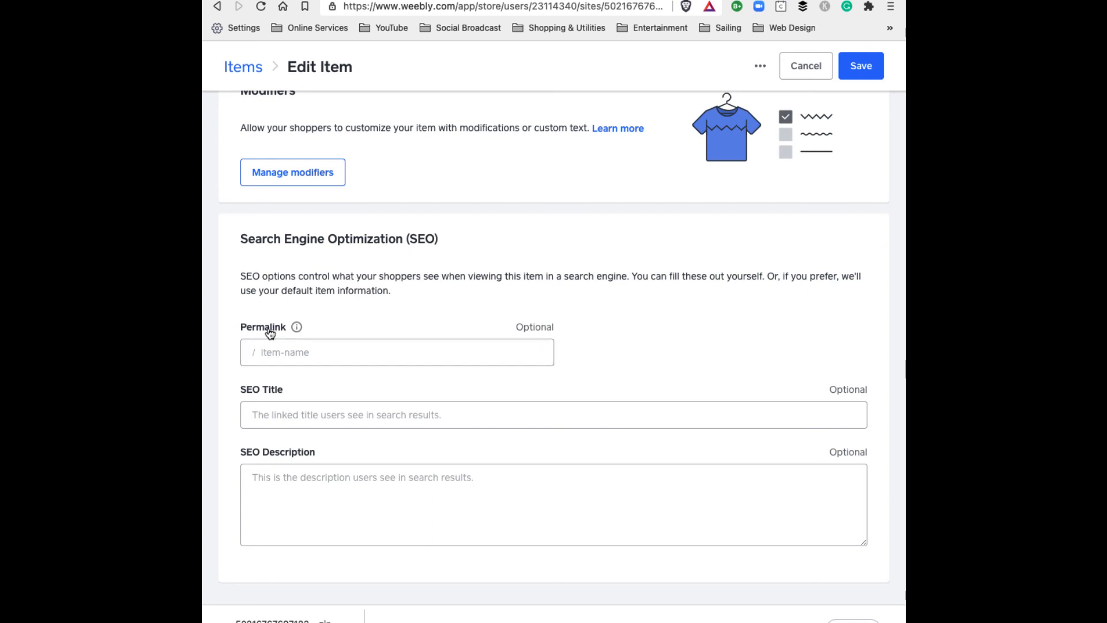
mouse_move(296, 327)
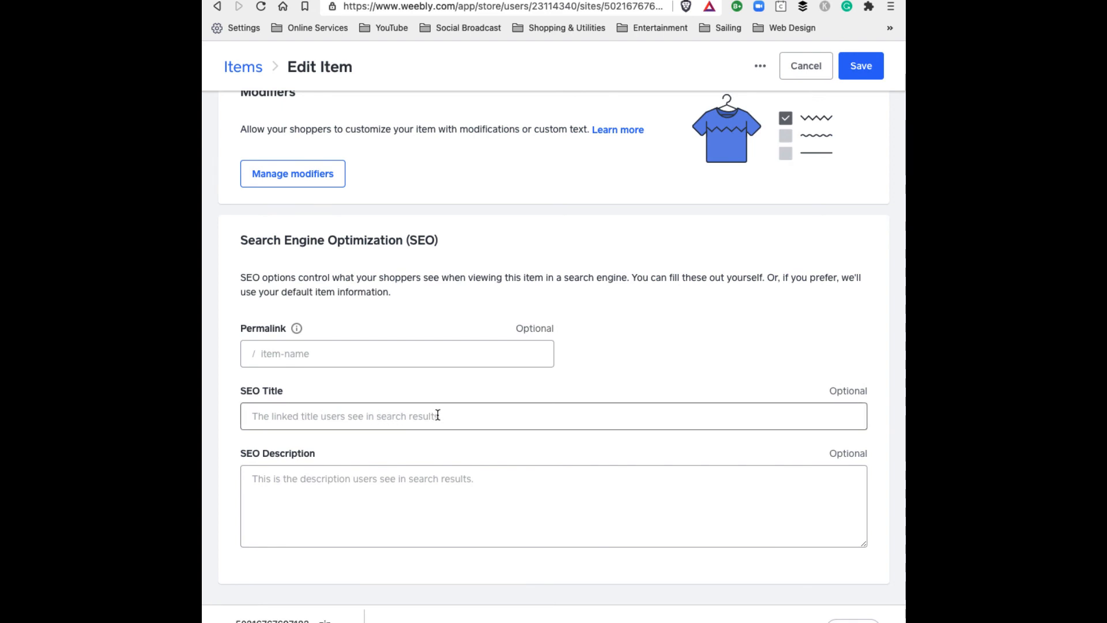
- Save the item again from its edit page
scroll(600, 321, "up", 12)
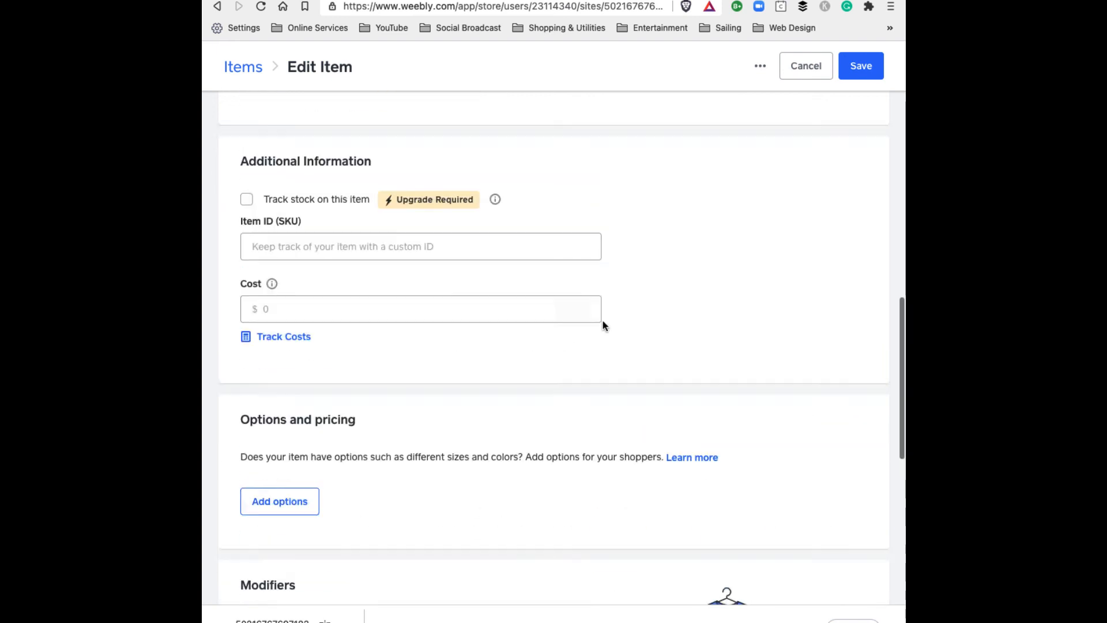
scroll(612, 306, "up", 10)
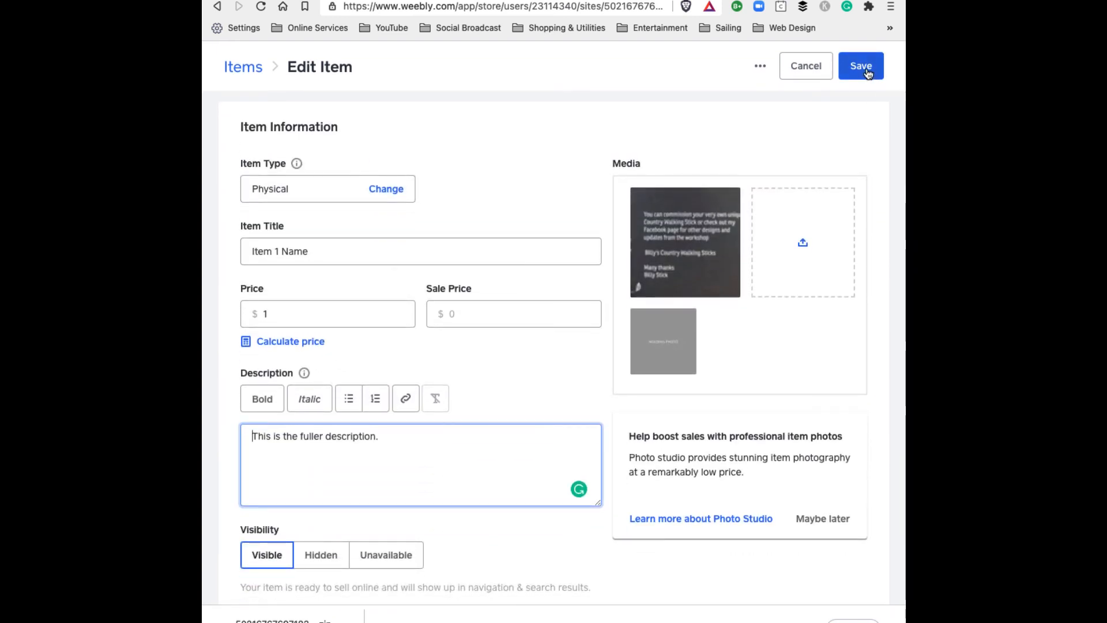
left_click(867, 75)
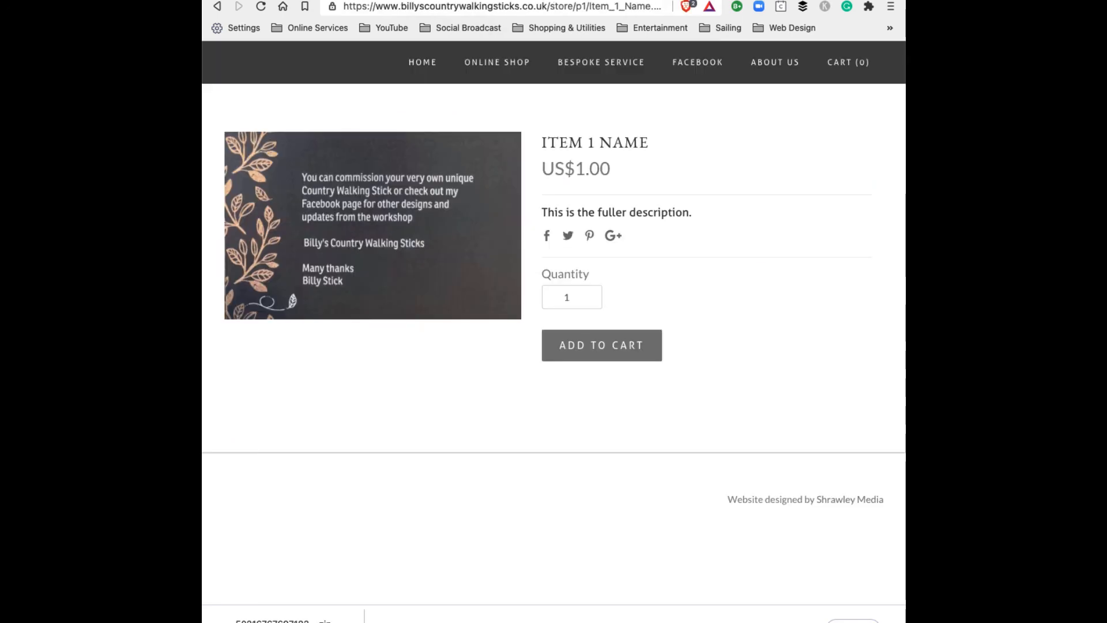
- Reload the item's live store page and view the holding photo, then return to the main image
left_click(501, 6)
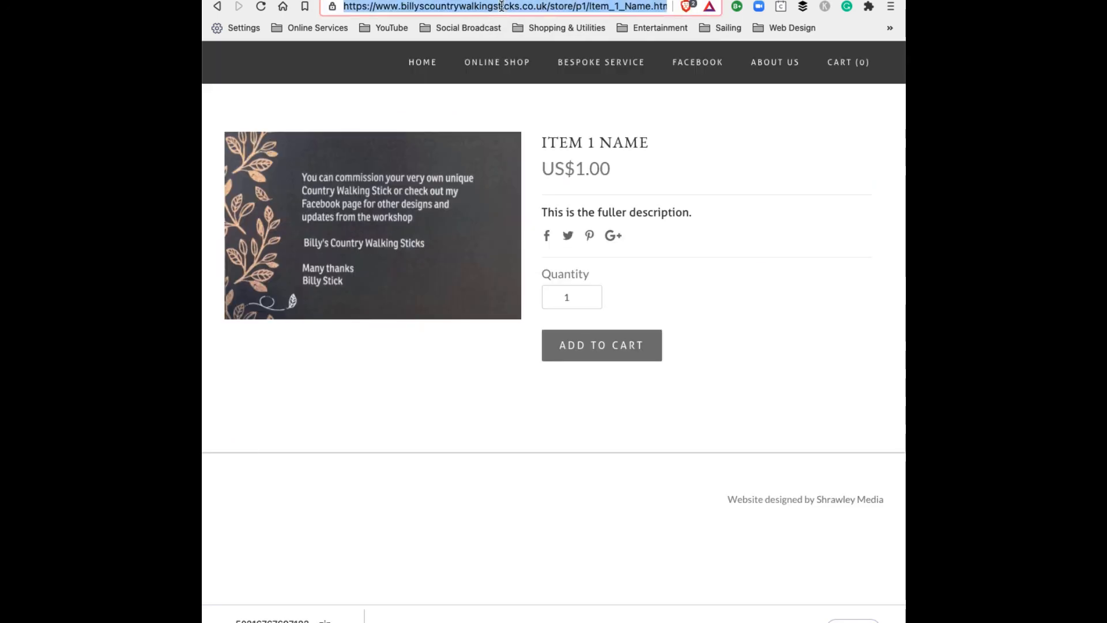
key("Return")
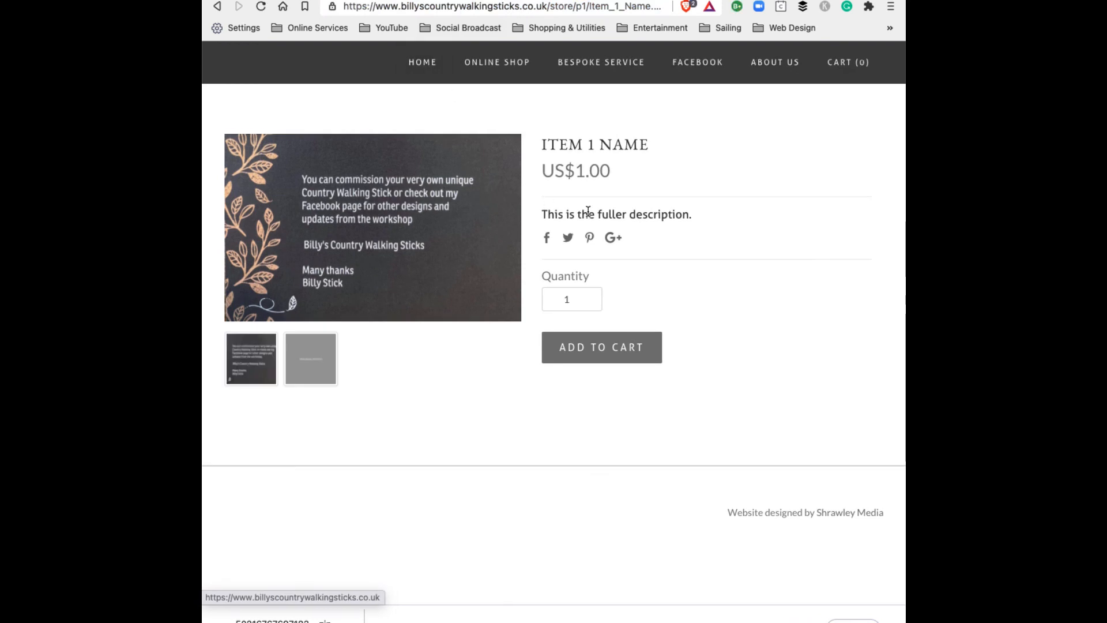
left_click(312, 371)
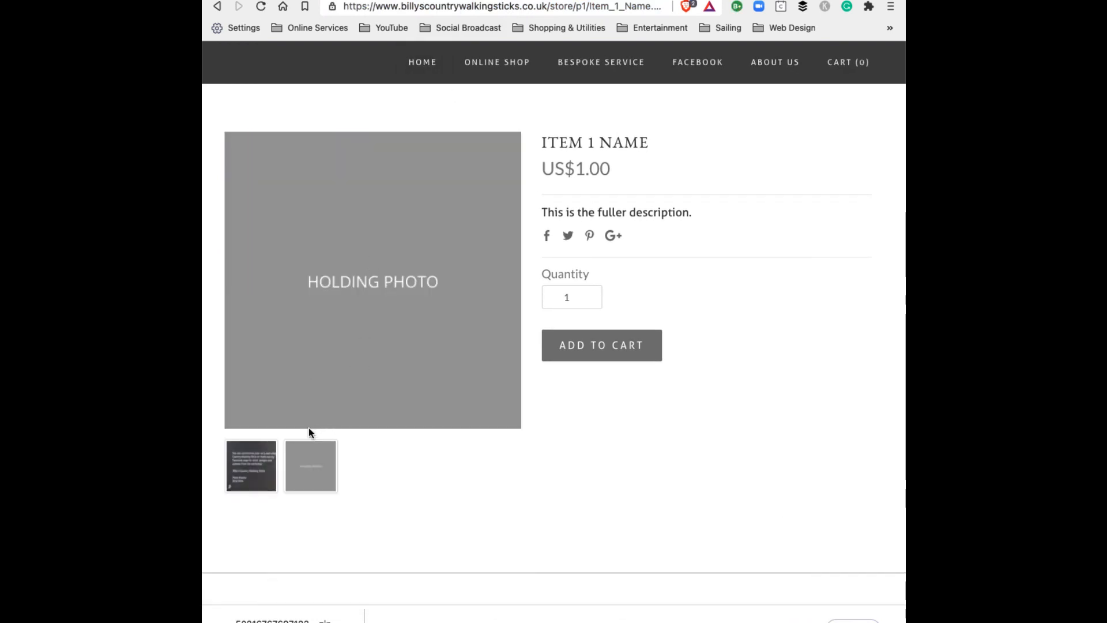
left_click(252, 471)
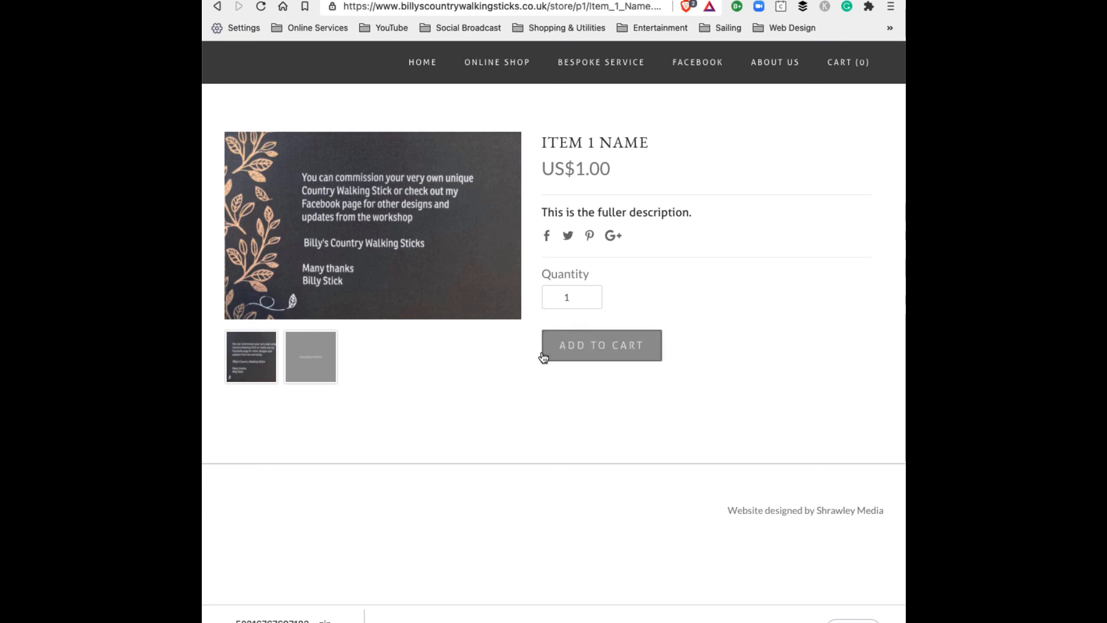
- Add one Item 1 Name to the cart and proceed through the shopping cart to secure checkout
left_click(577, 354)
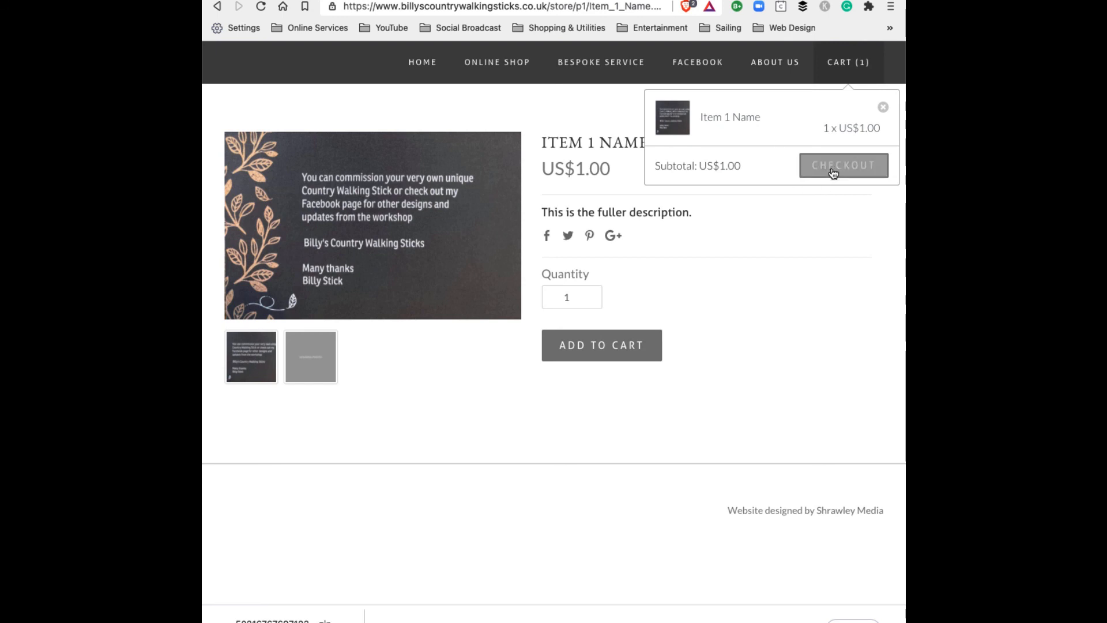
left_click(796, 173)
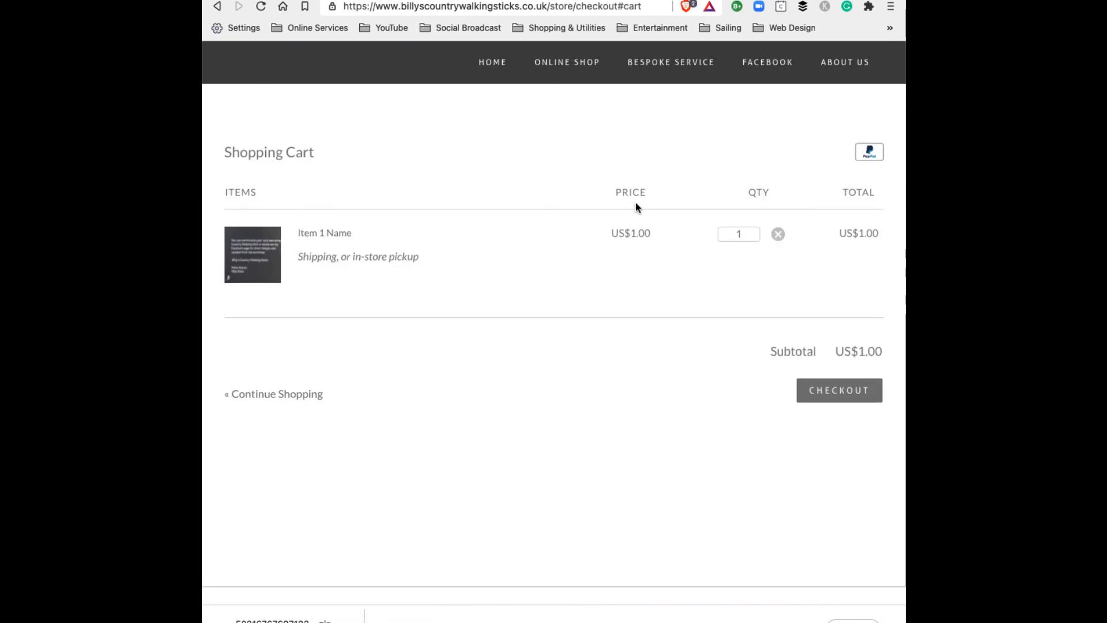
left_click(834, 391)
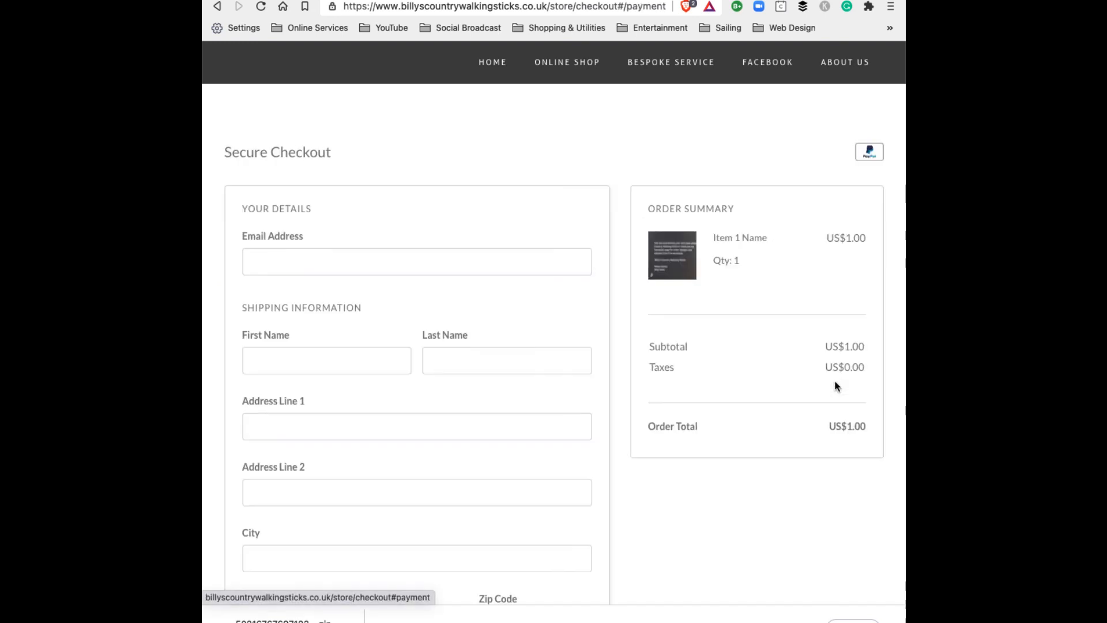
- Examine the checkout page's customer details, shipping, payment and order review sections
scroll(503, 316, "down", 3)
scroll(503, 320, "down", 7)
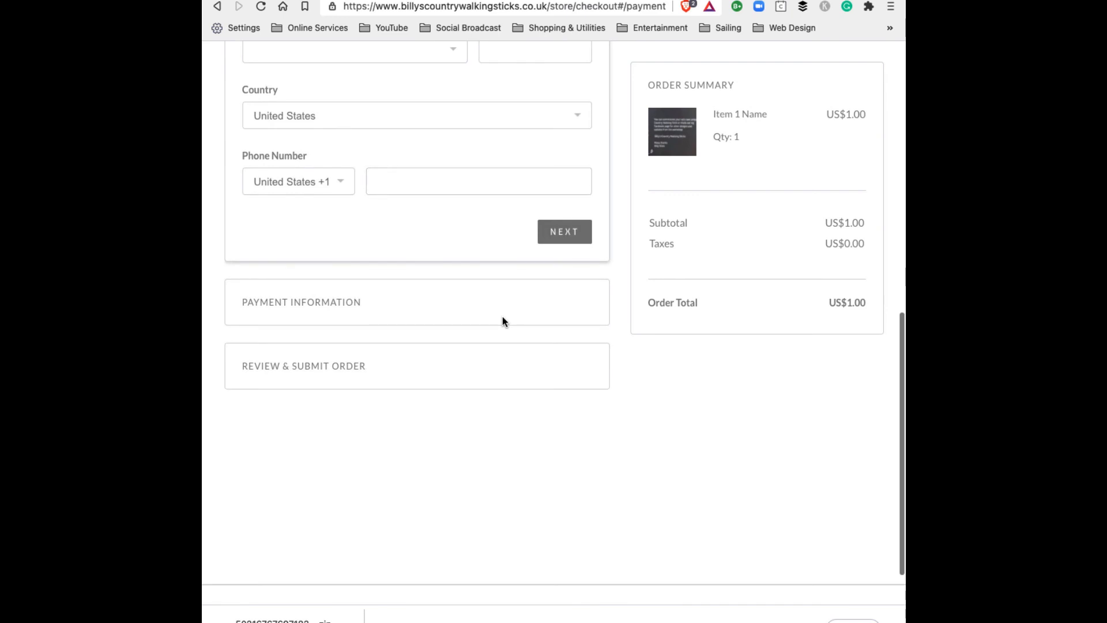
scroll(503, 316, "up", 10)
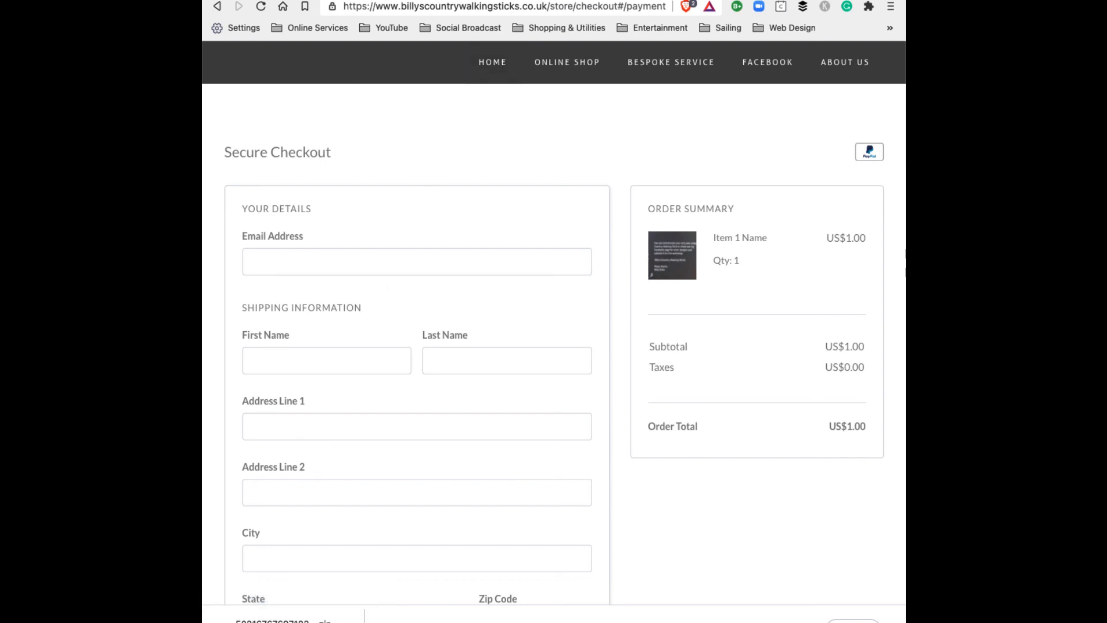
left_click(474, 0)
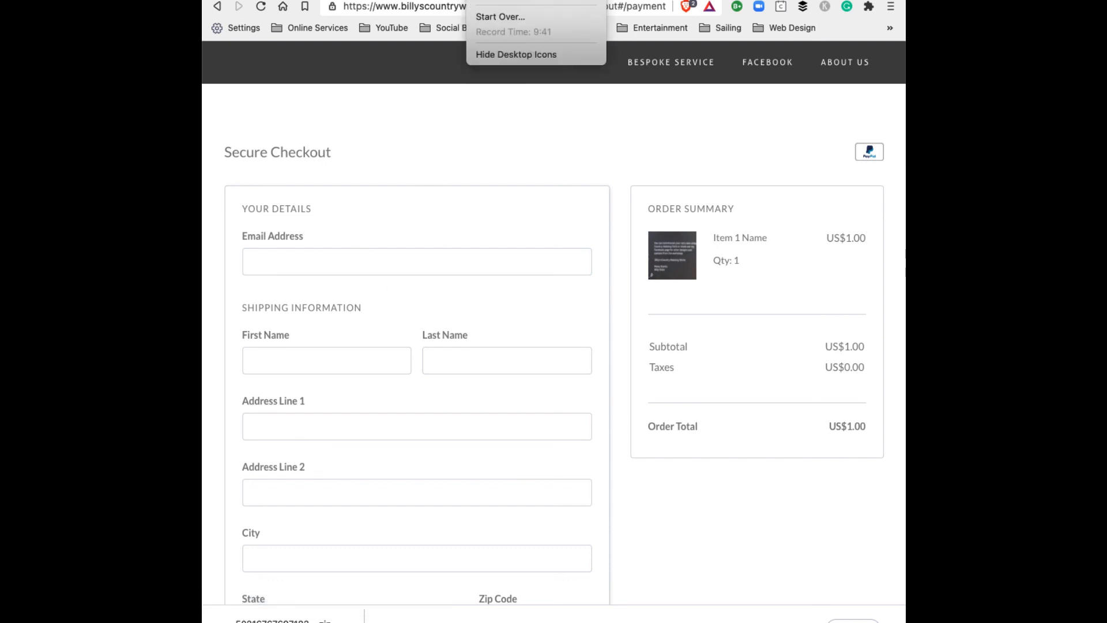